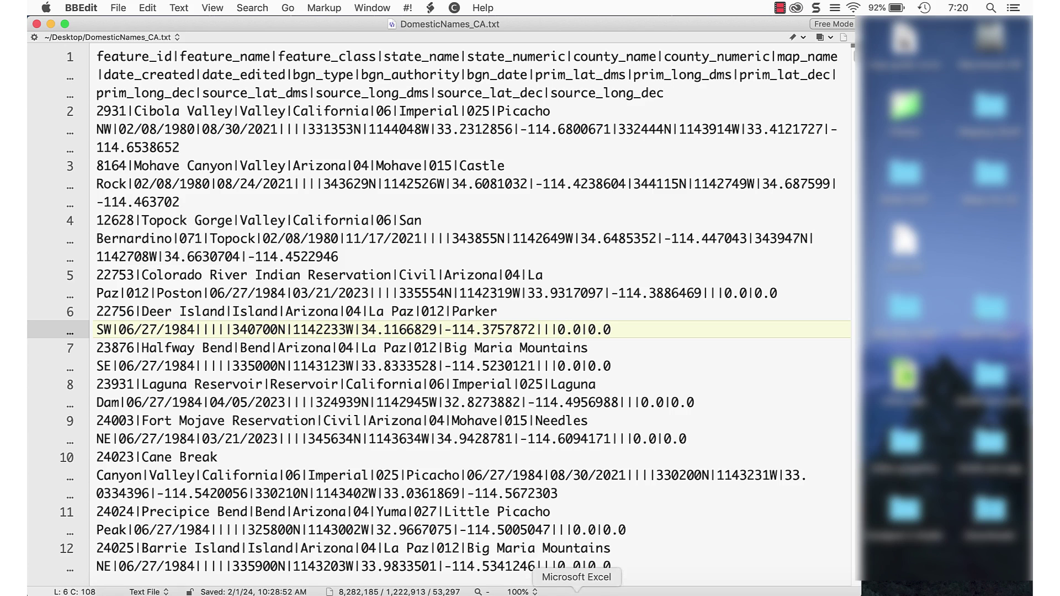
- Select the header row of field names in BBEdit, then start a blank Excel workbook
left_click(82, 55)
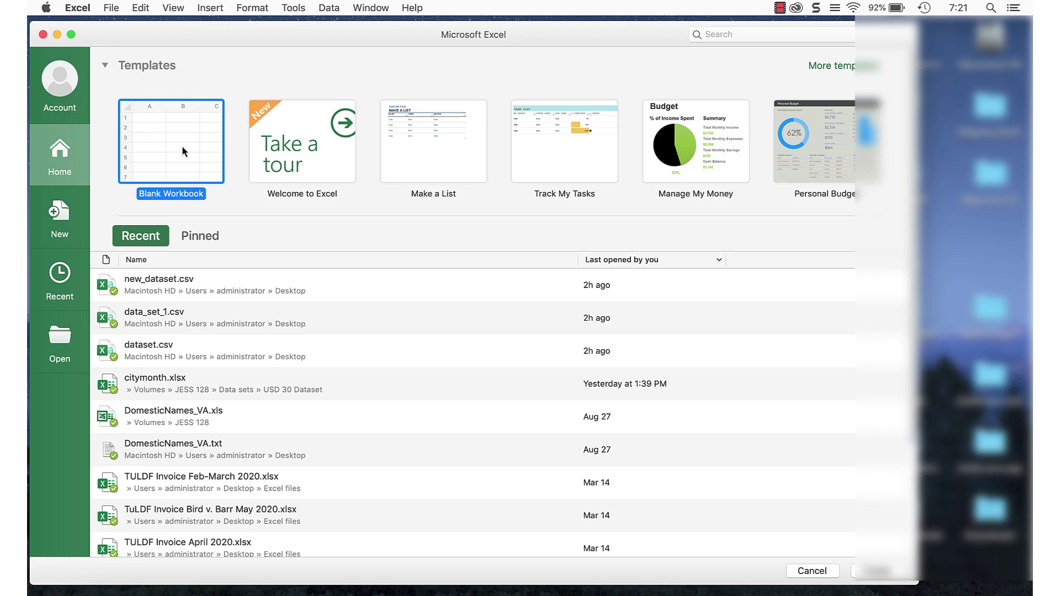
double_click(184, 151)
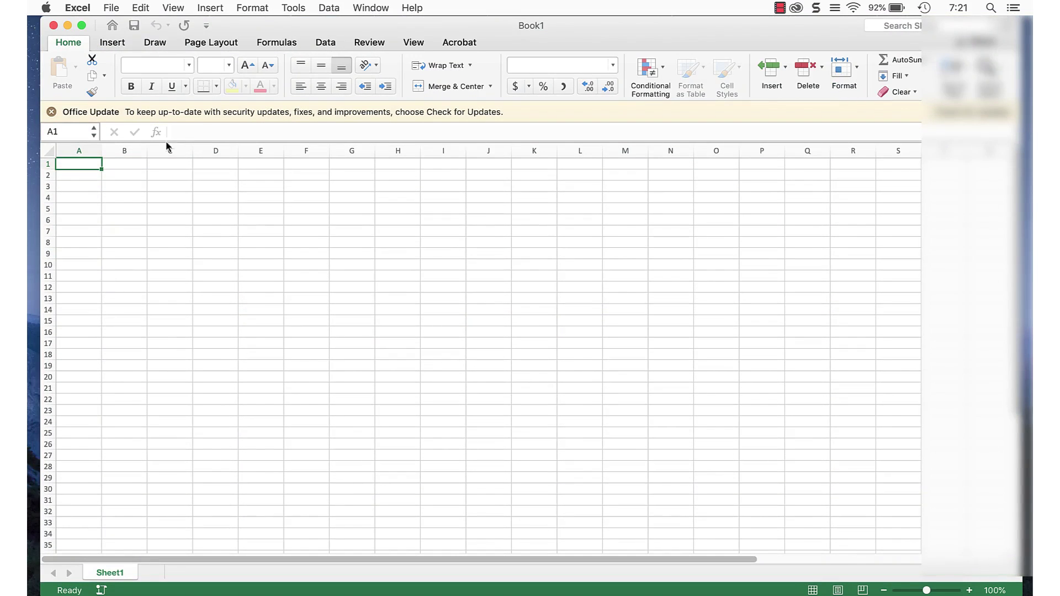
- Dismiss the update notice and import DomesticNames_CA.txt from the Desktop as a text file
left_click(51, 112)
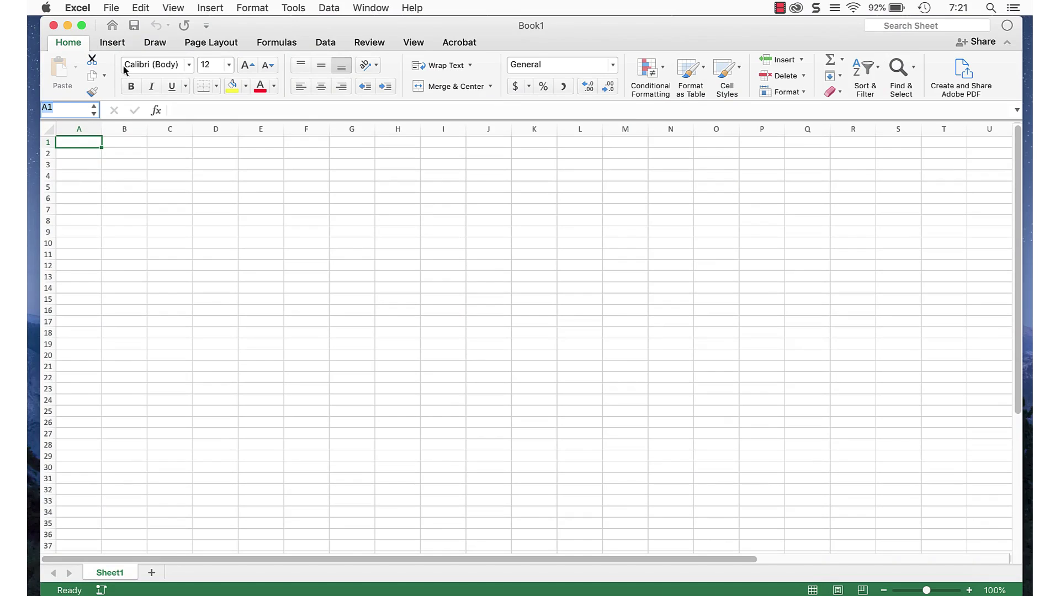
left_click(115, 9)
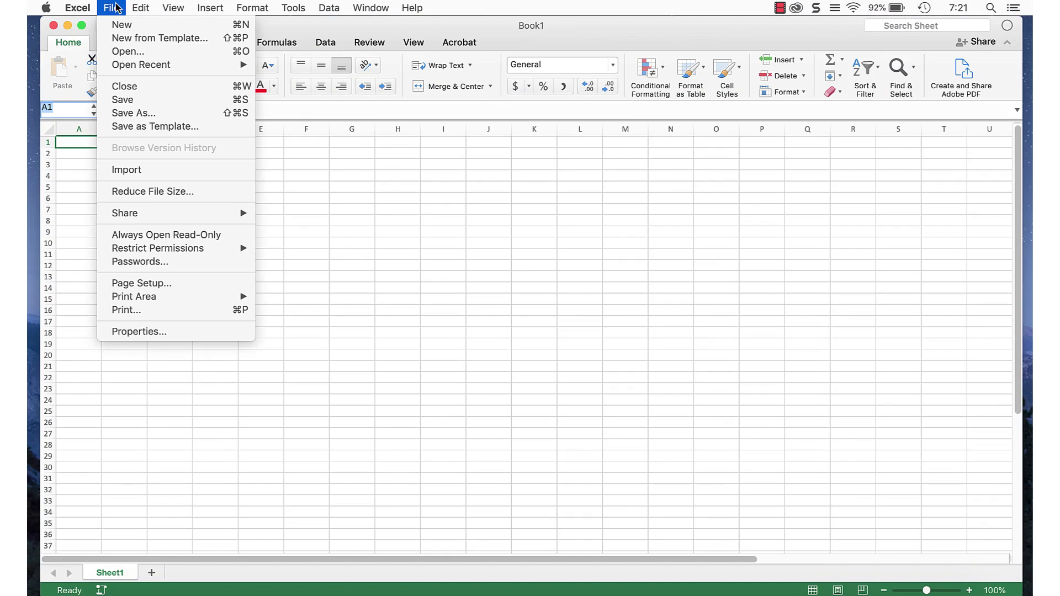
left_click(179, 171)
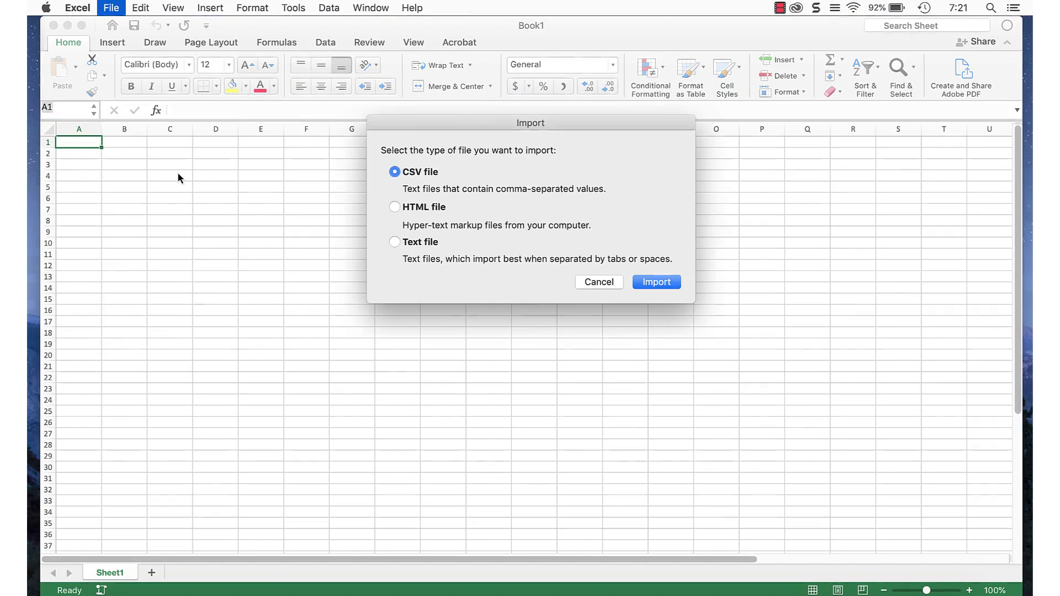
left_click(394, 242)
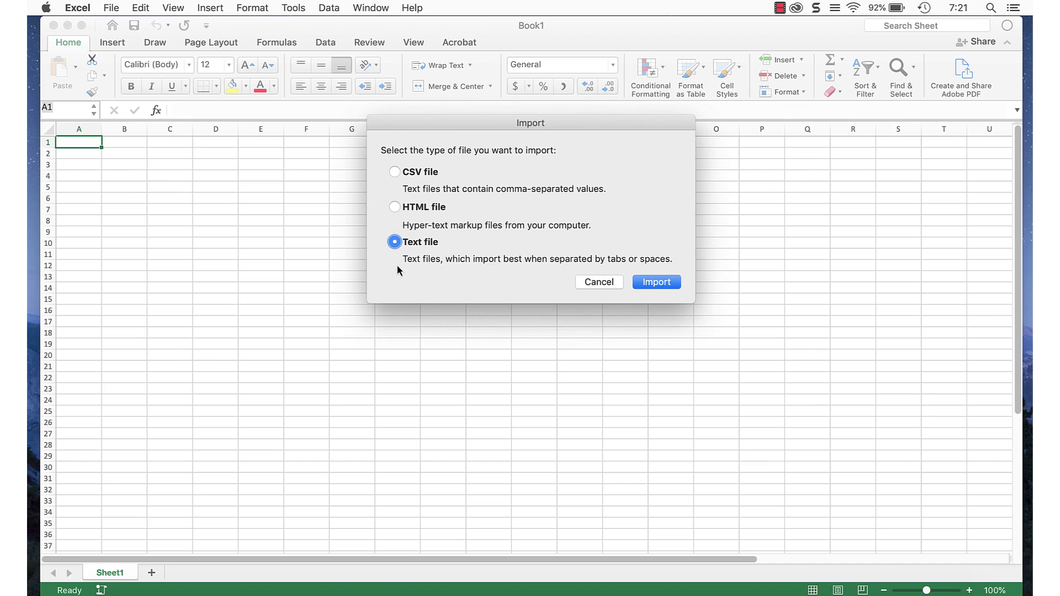
left_click(666, 285)
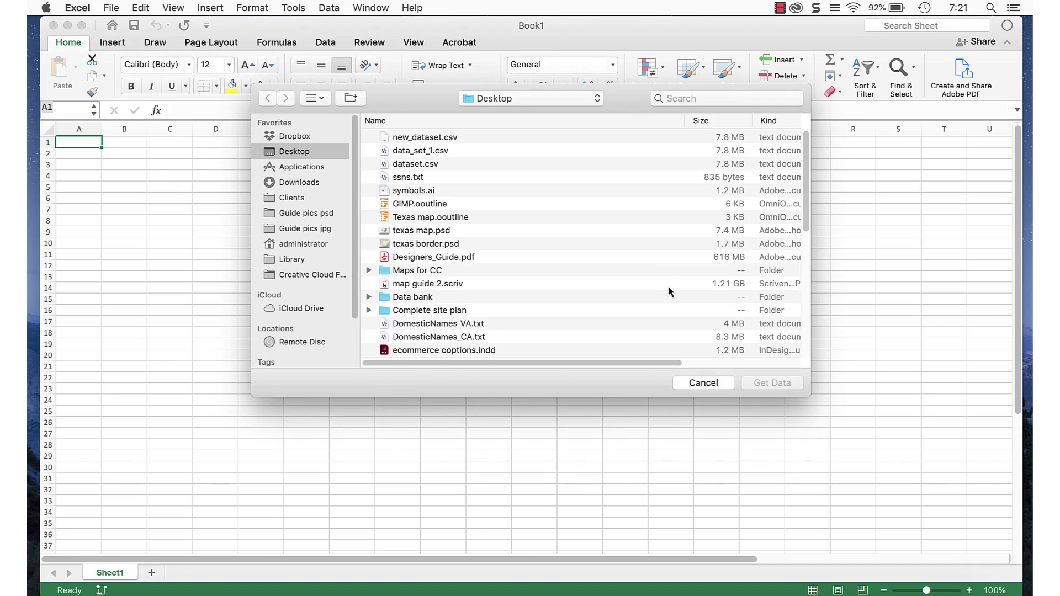
left_click(517, 338)
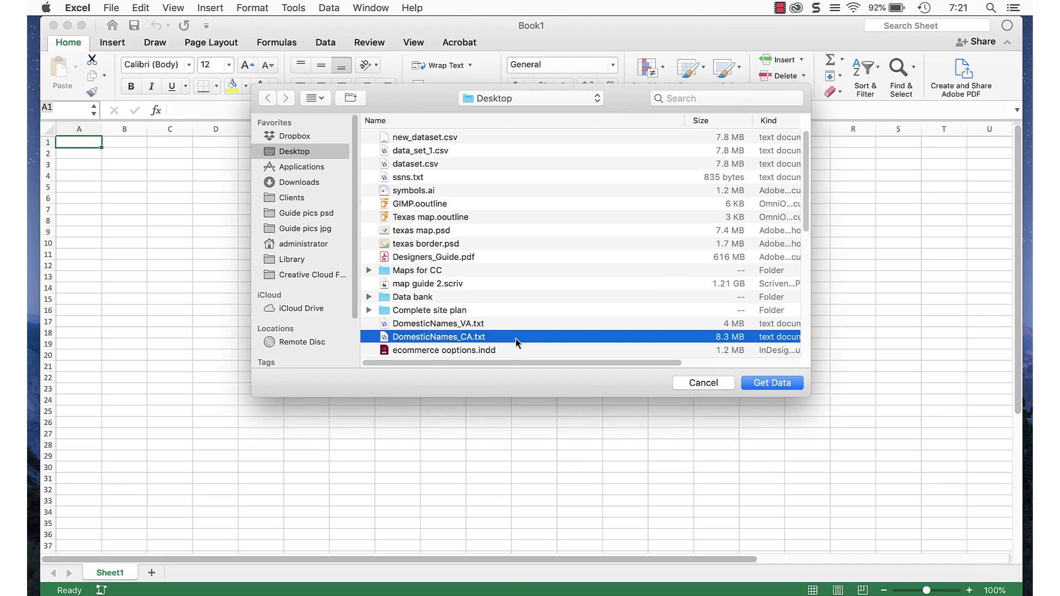
left_click(756, 386)
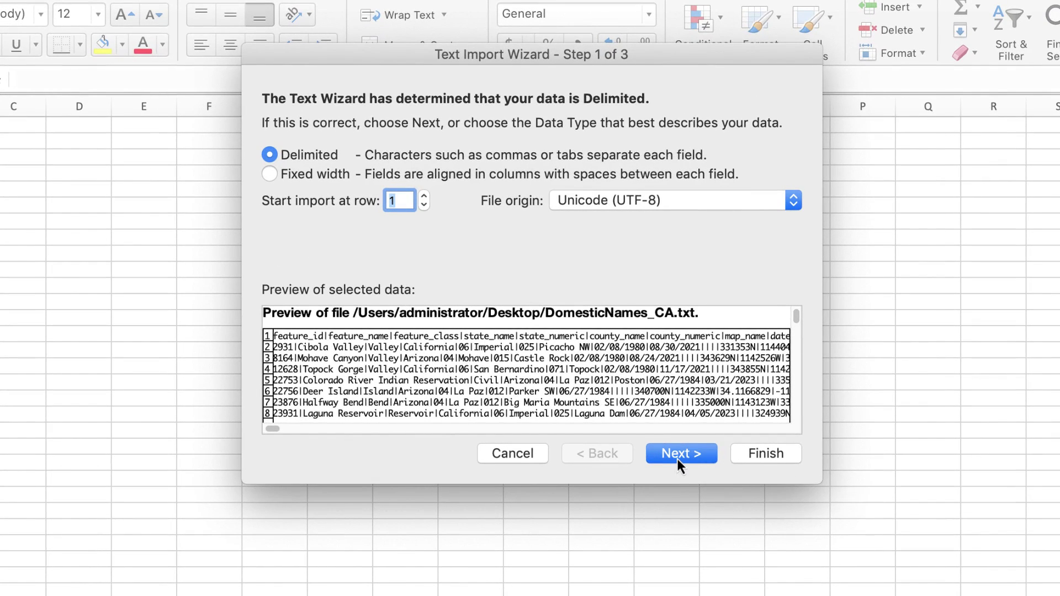
- Set the Text Import Wizard to split fields on the '|' delimiter
left_click(677, 460)
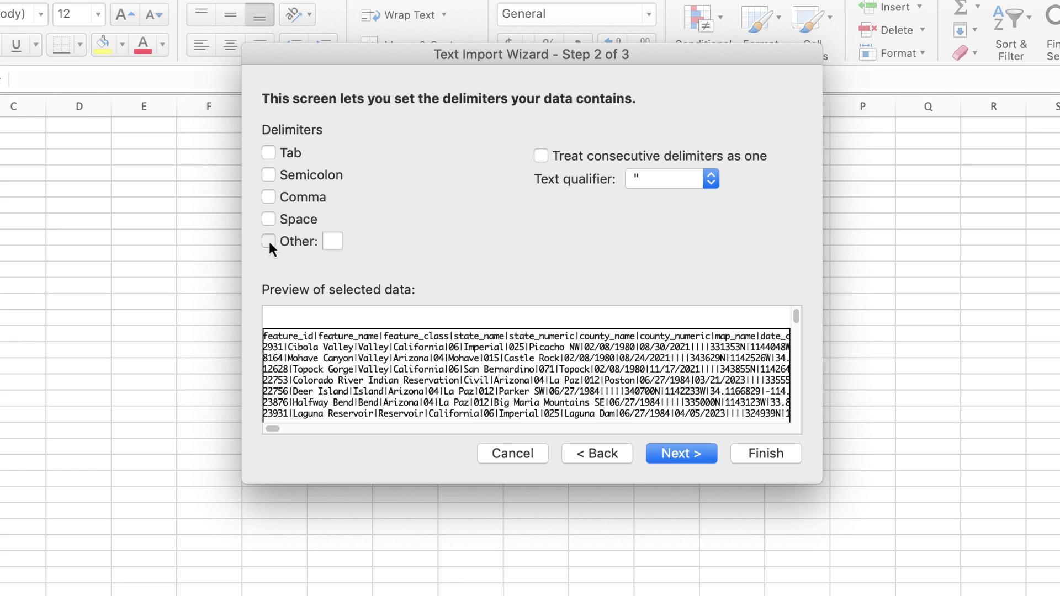
left_click(269, 241)
type("|")
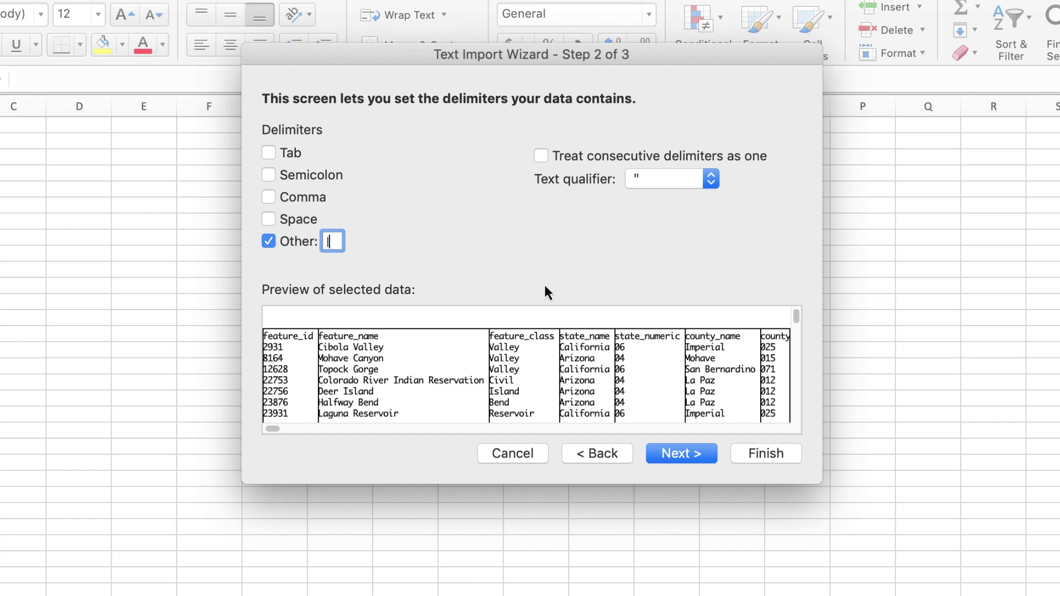
left_click(665, 459)
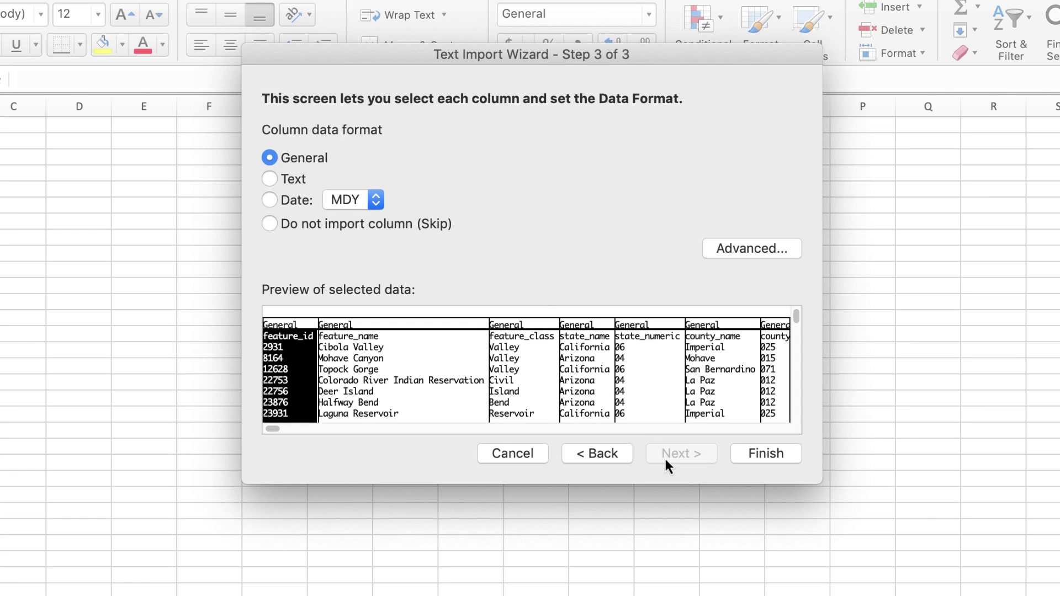
- Import the date_created column as Date MDY and finish the wizard
left_click(402, 323)
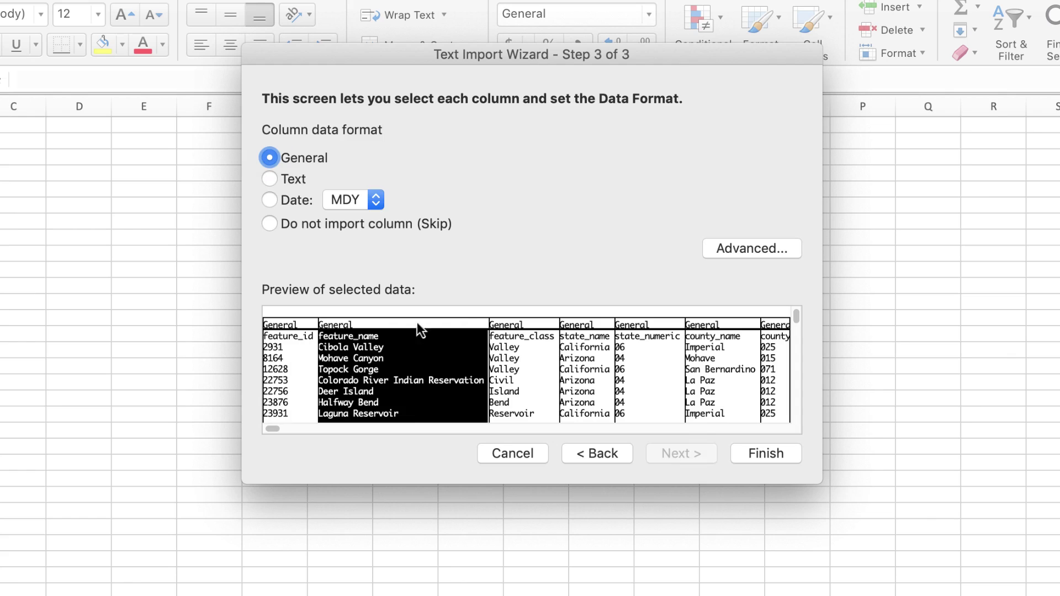
left_click(510, 328)
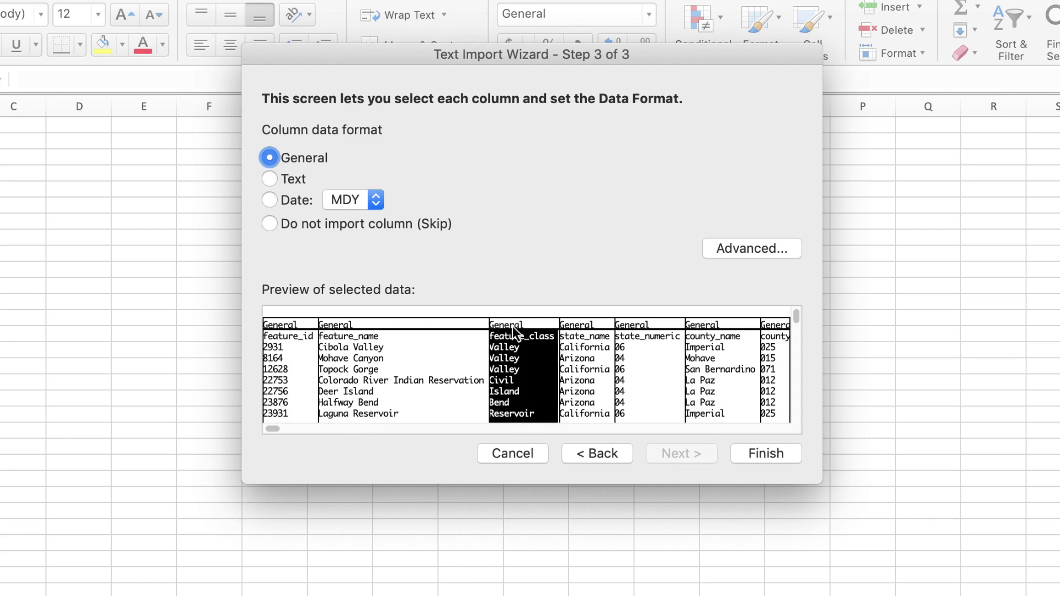
left_click(564, 429)
left_click(483, 323)
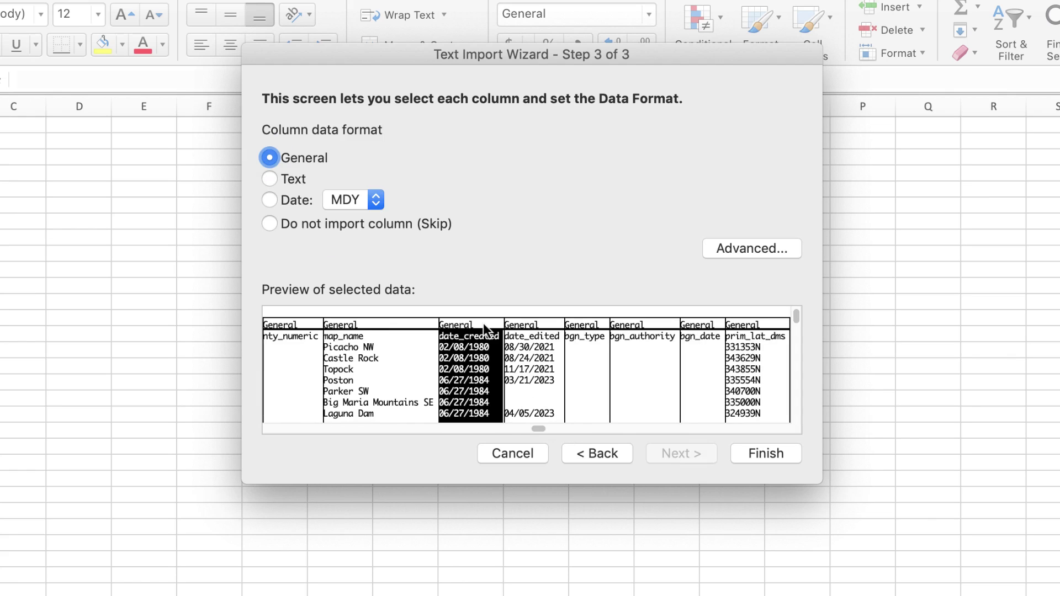
left_click(270, 200)
left_click(766, 442)
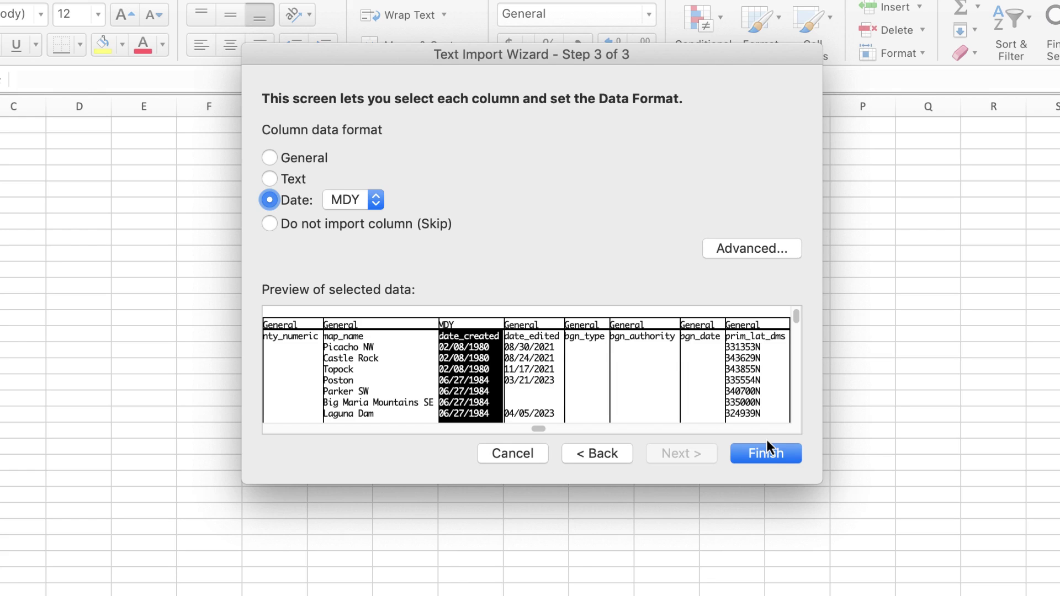
left_click(782, 460)
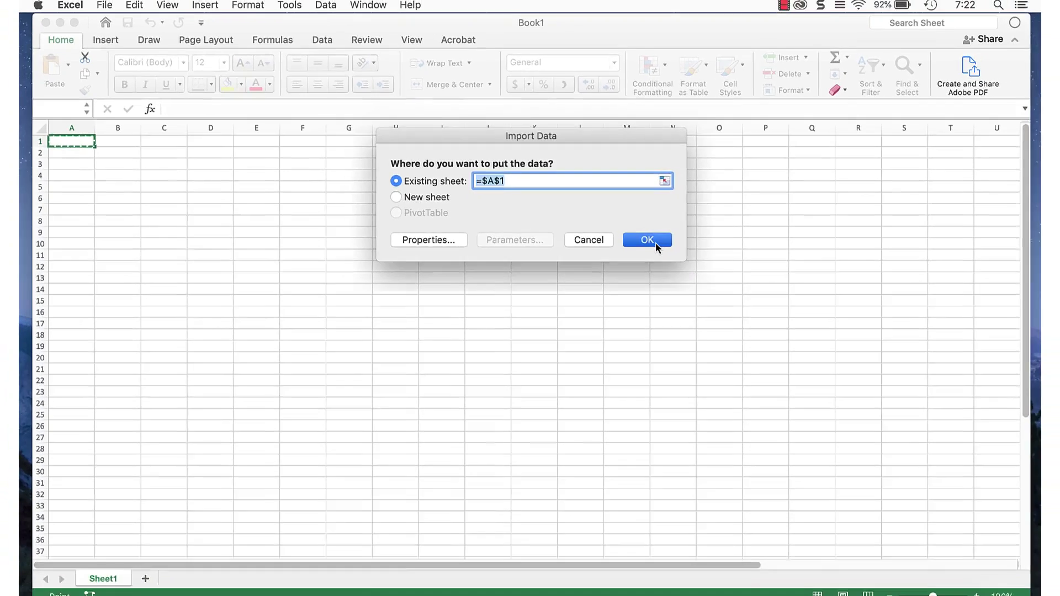
- Place the imported data at cell $A$1 and narrow the feature_name column
left_click(707, 270)
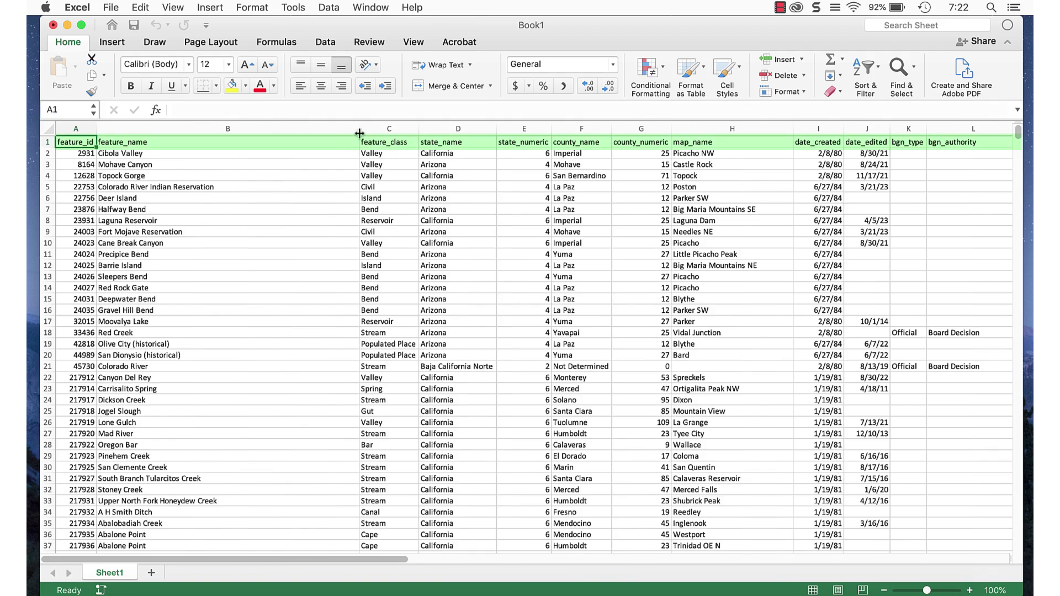
left_click_drag(360, 128, 268, 132)
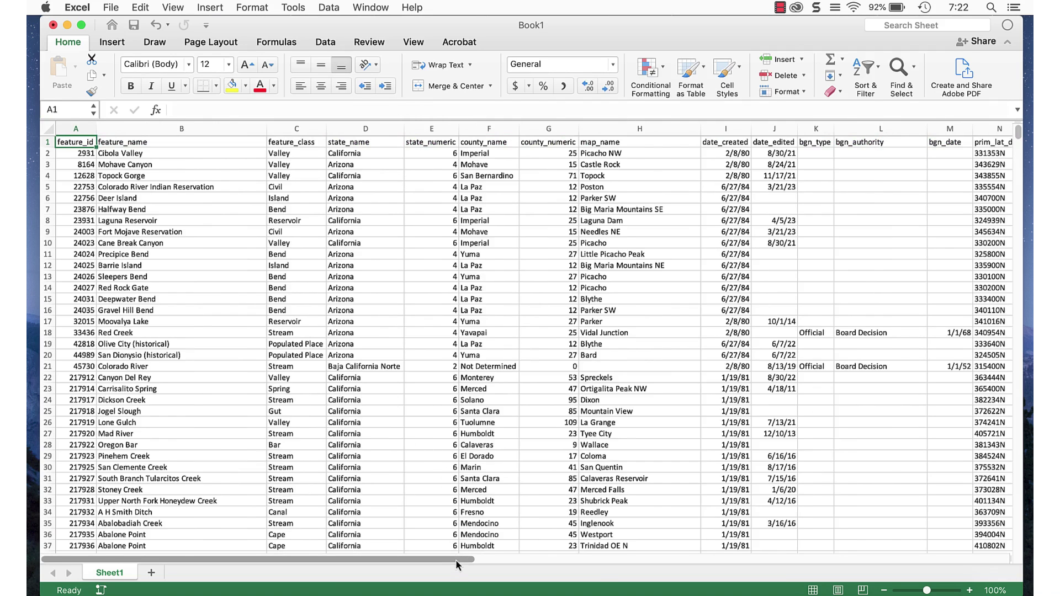
left_click_drag(455, 559, 689, 549)
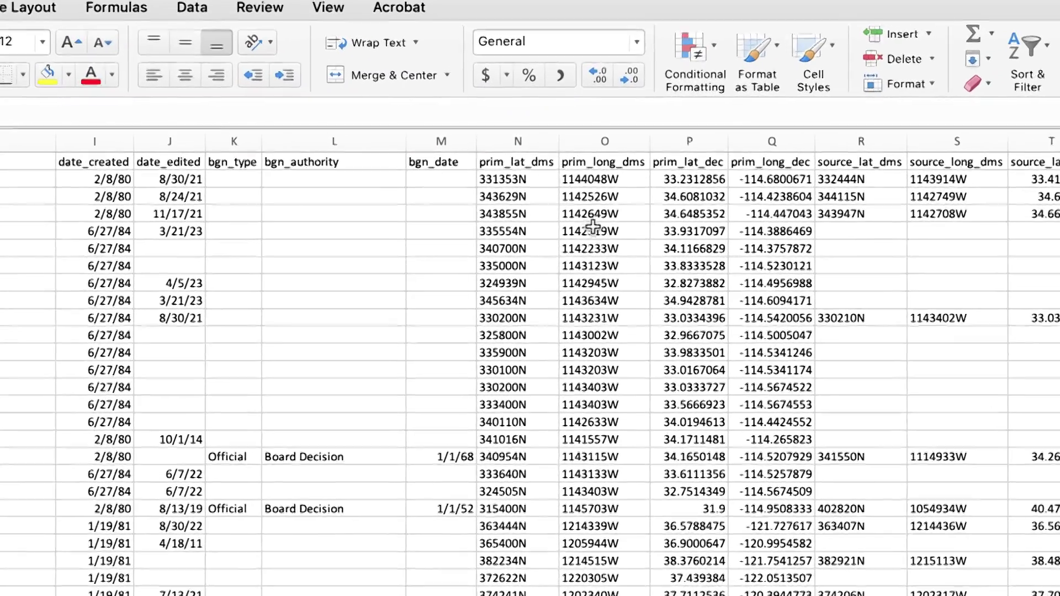
- Select the prim_lat_dms, prim_long_dms, prim_lat_dec and prim_long_dec columns
left_click(550, 129)
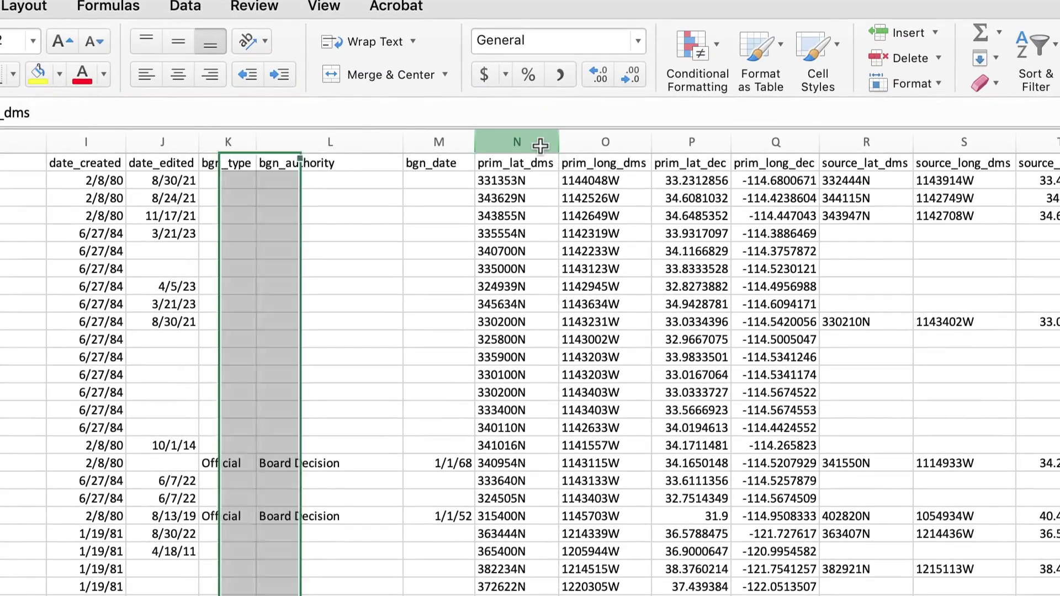
left_click_drag(546, 144, 583, 142)
left_click(583, 141)
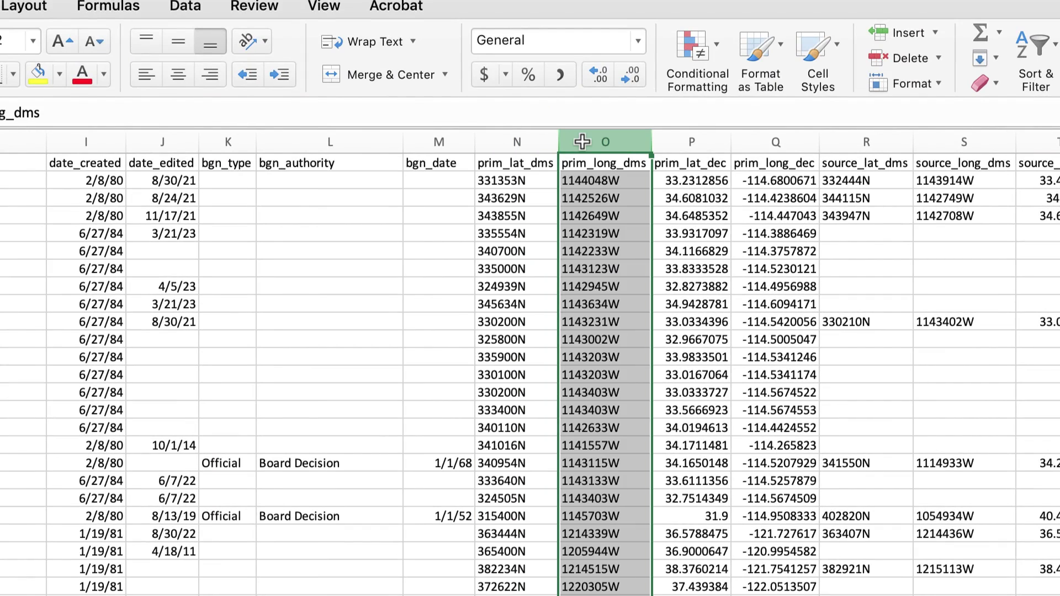
left_click(675, 143)
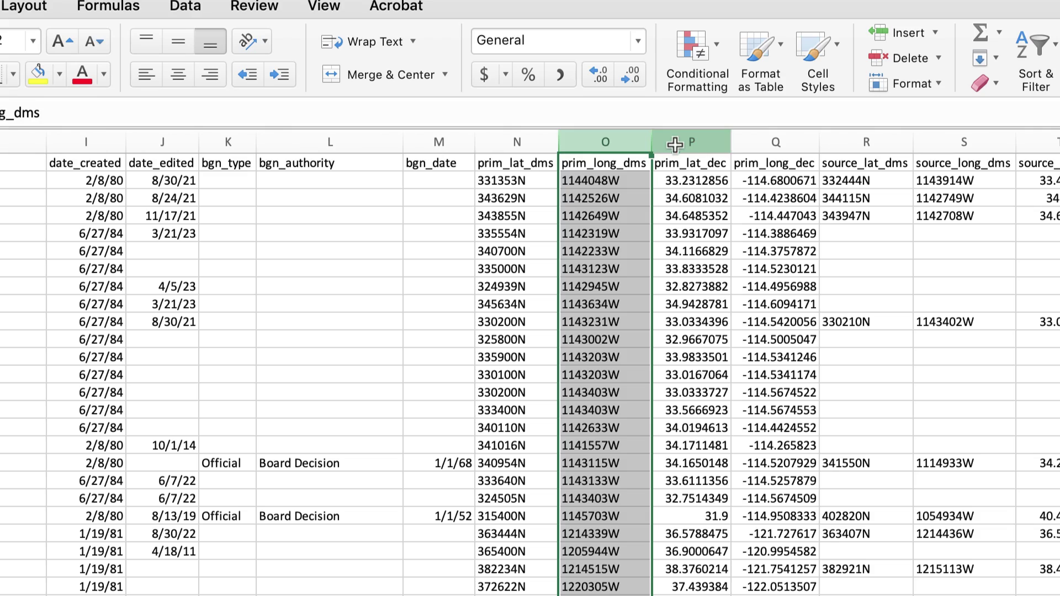
left_click(756, 147)
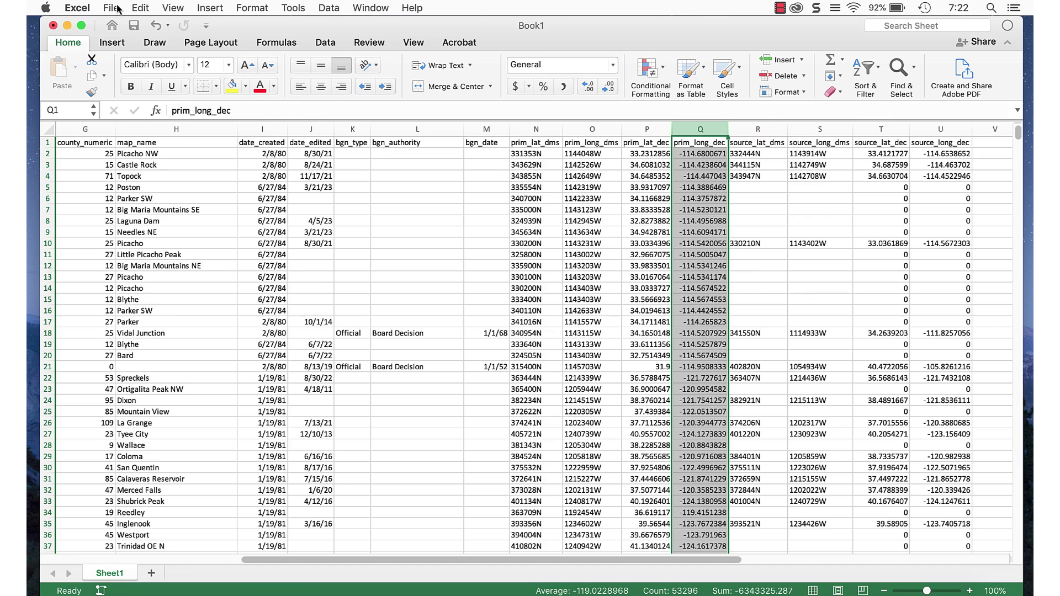
- Save the sheet to the Desktop as final_dataset in CSV UTF-8 (Comma delimited) format
left_click(113, 7)
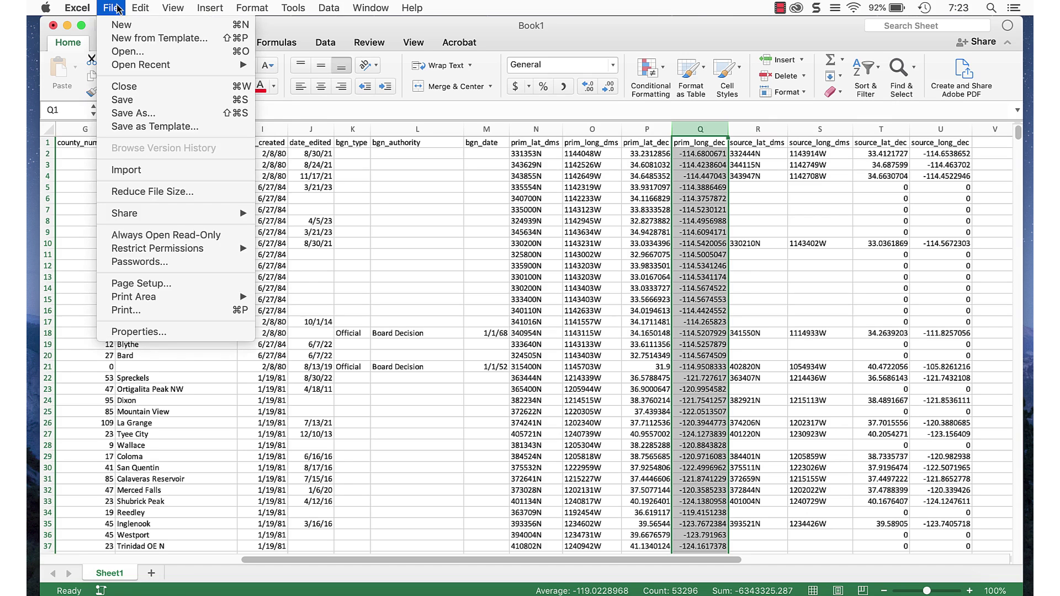
left_click(161, 118)
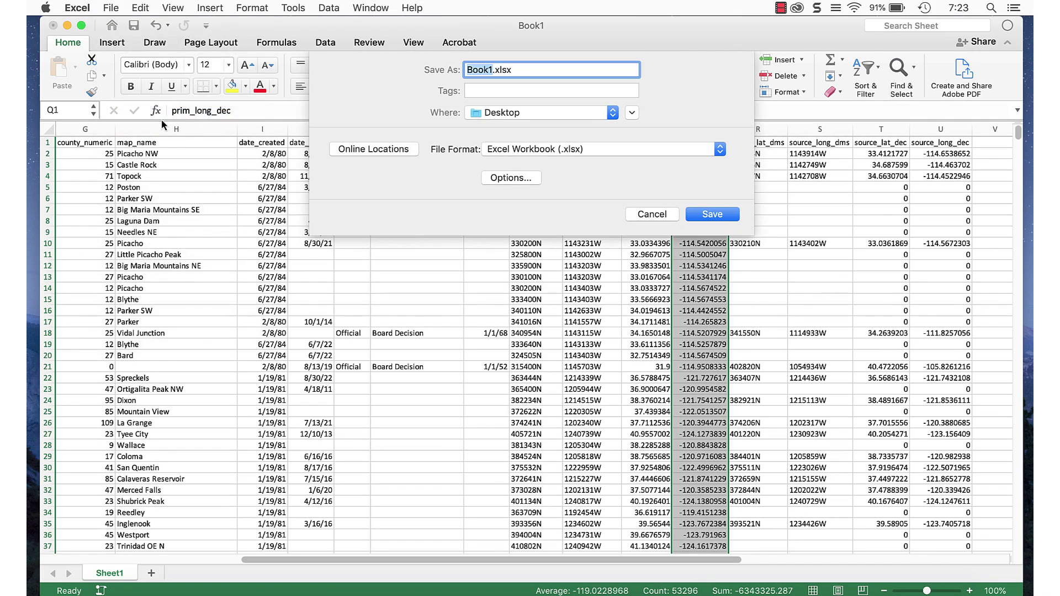
type("final_dataset")
left_click(608, 151)
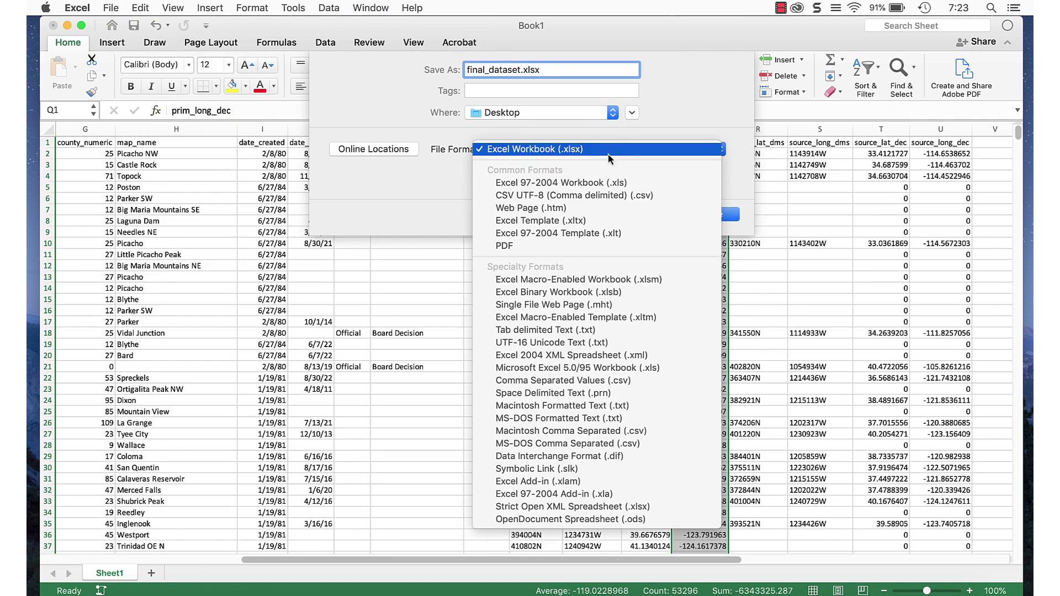
left_click(616, 200)
left_click(697, 216)
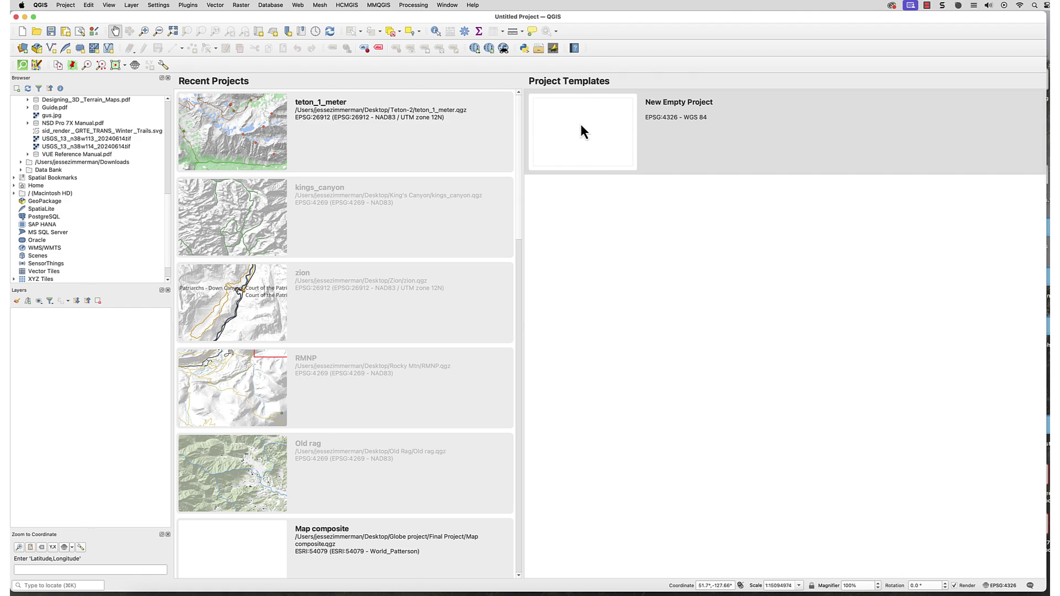
- Create a new empty QGIS project and load data_set_1.csv into the Delimited Text dialog
double_click(581, 132)
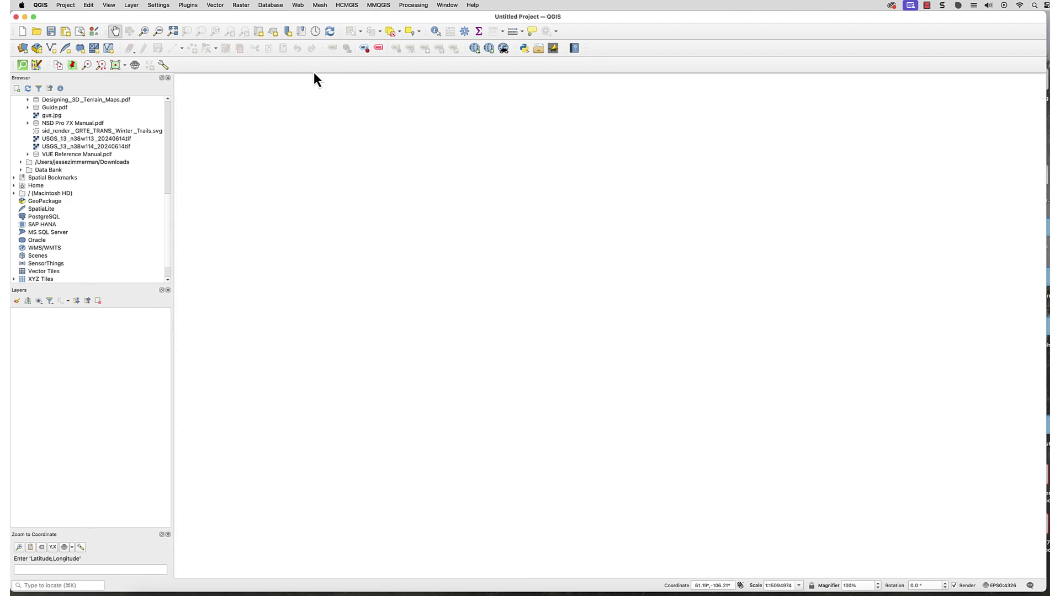
left_click(132, 5)
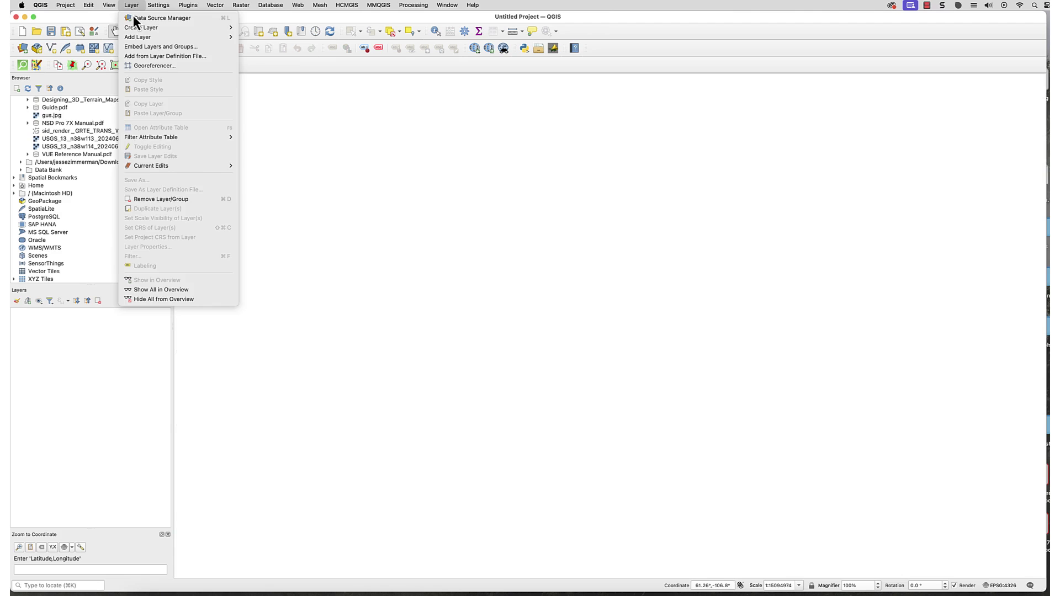
mouse_move(154, 39)
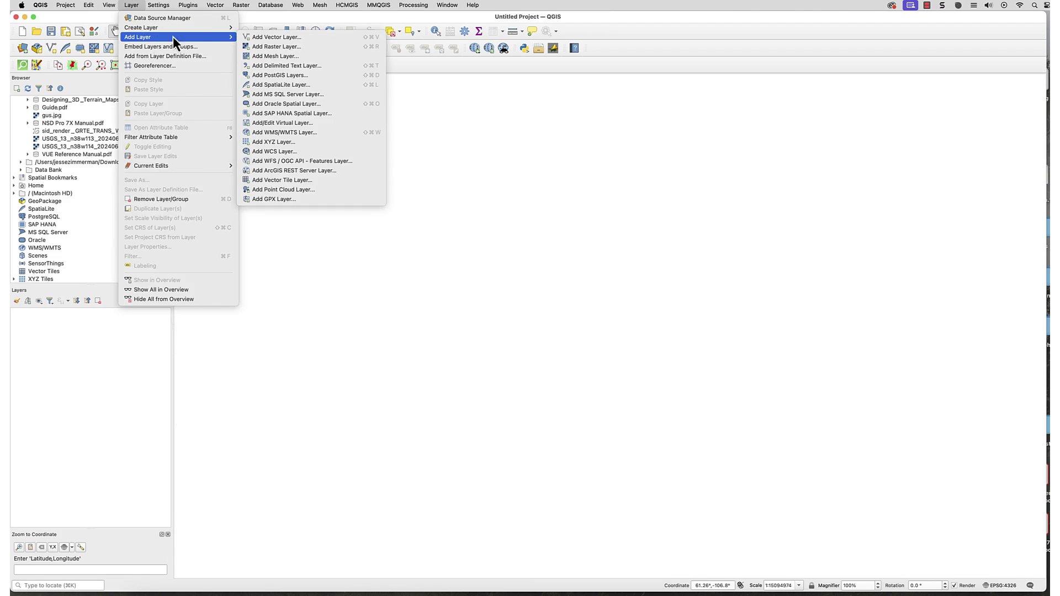
left_click(337, 65)
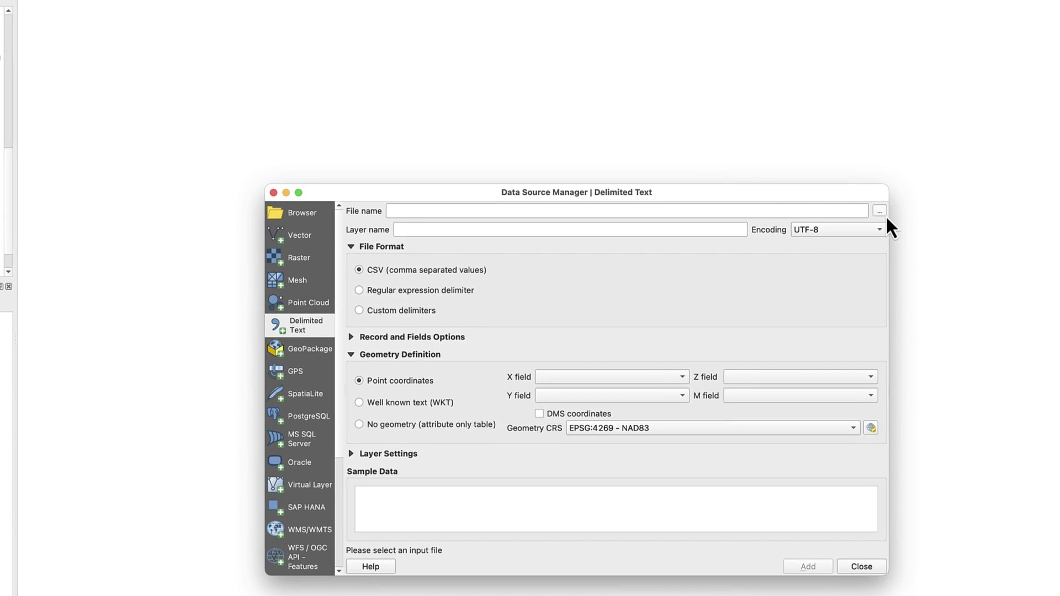
left_click(880, 212)
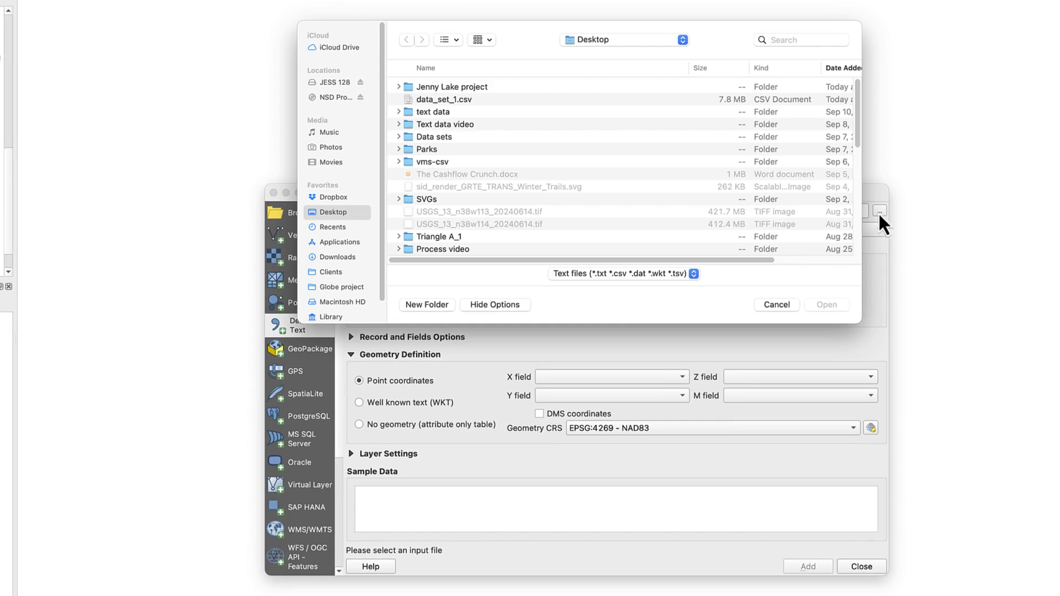
left_click(461, 100)
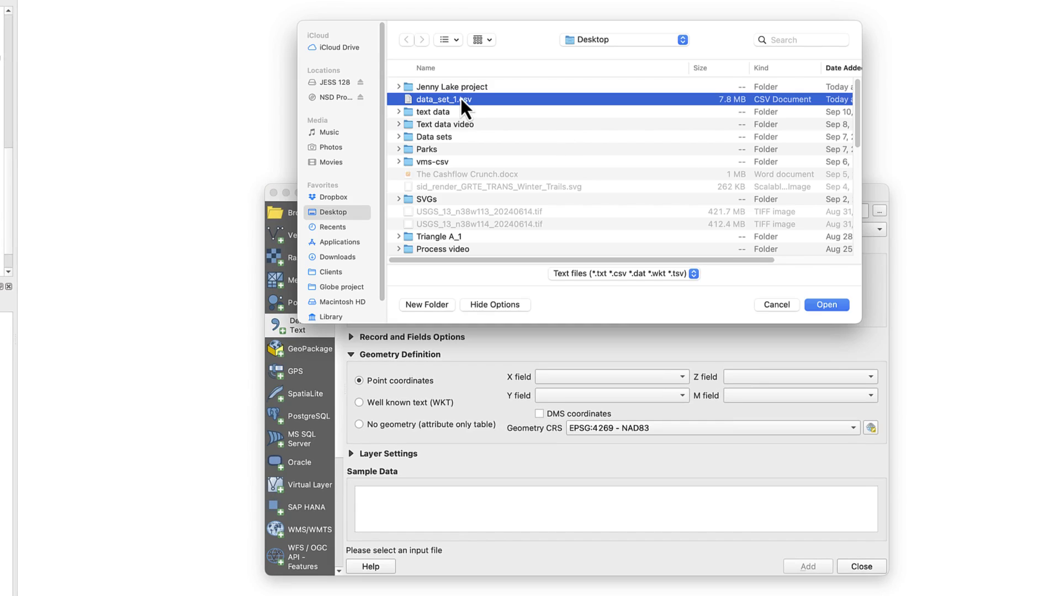
left_click(820, 305)
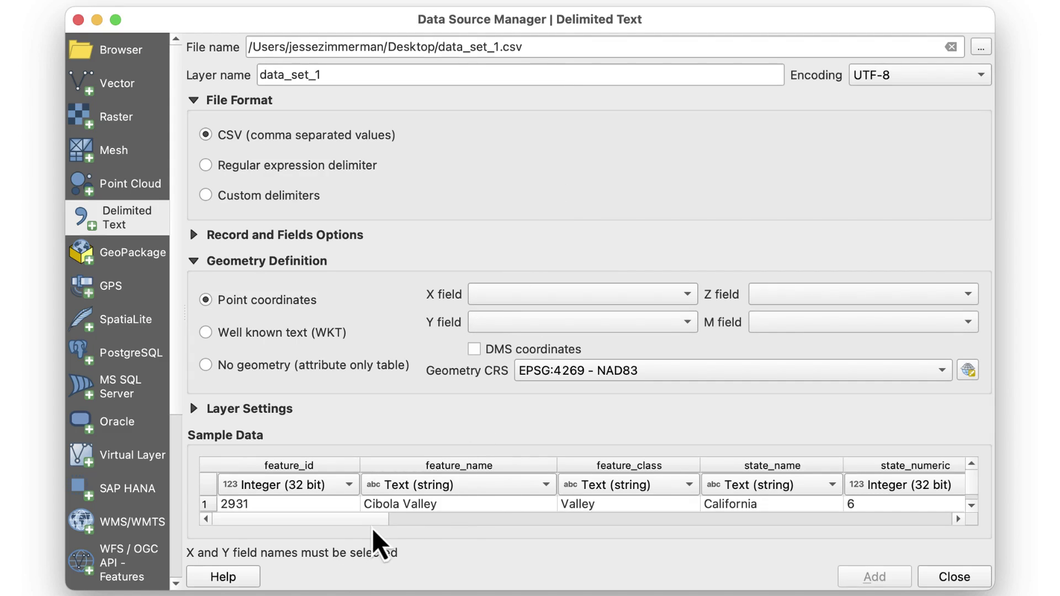
- Set the X field to prim_long_dec and the Y field to prim_lat_dec
left_click_drag(384, 520, 824, 534)
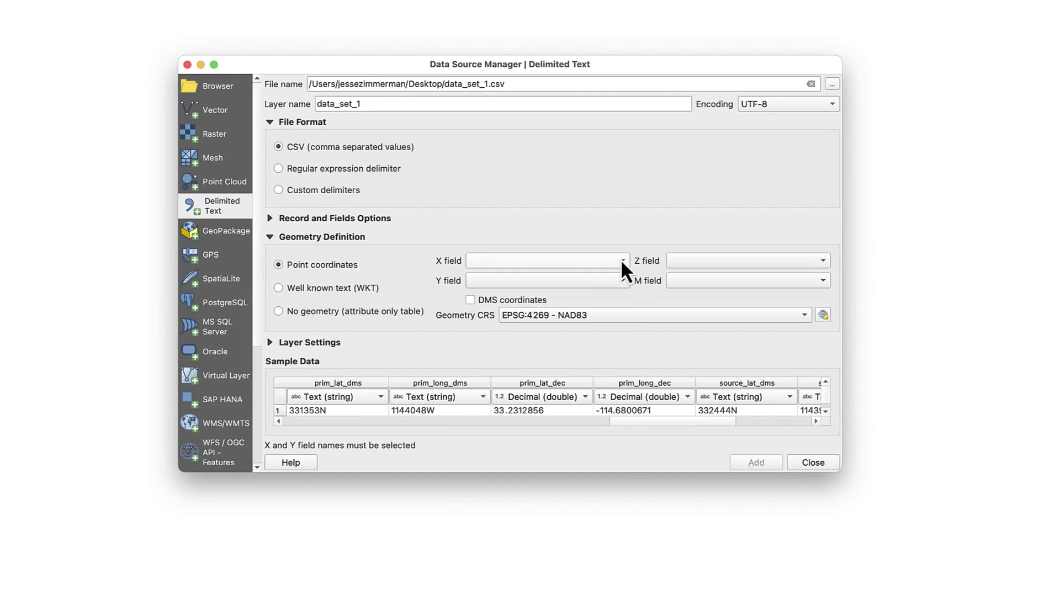
left_click(657, 278)
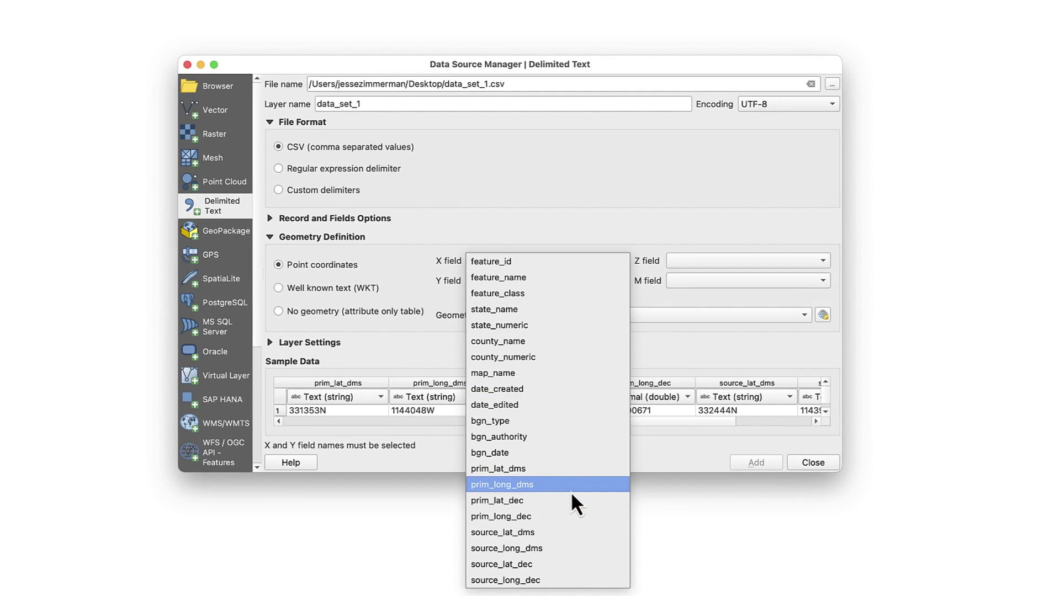
left_click(574, 522)
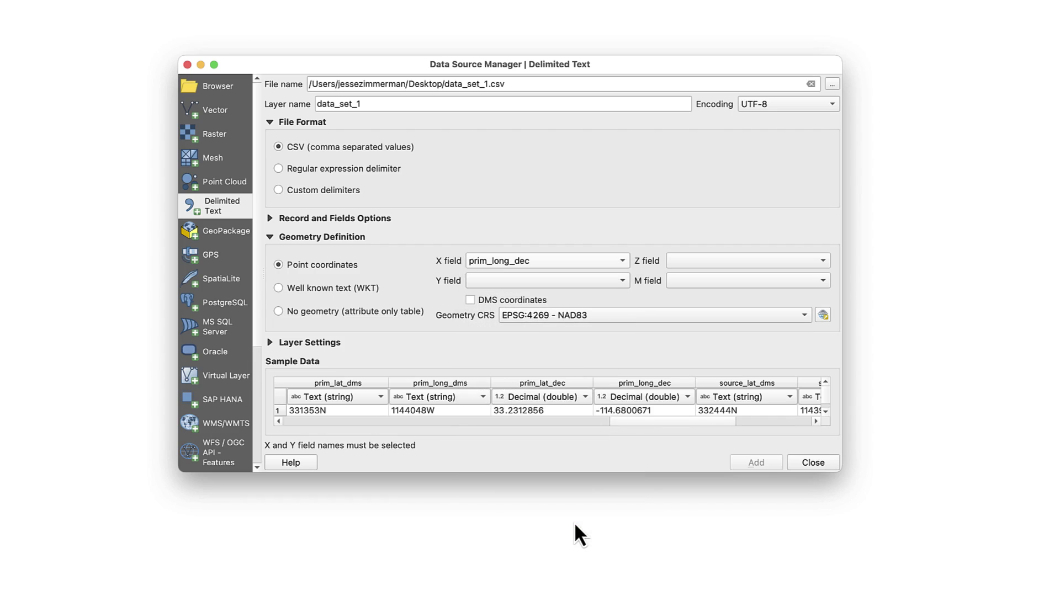
left_click(609, 279)
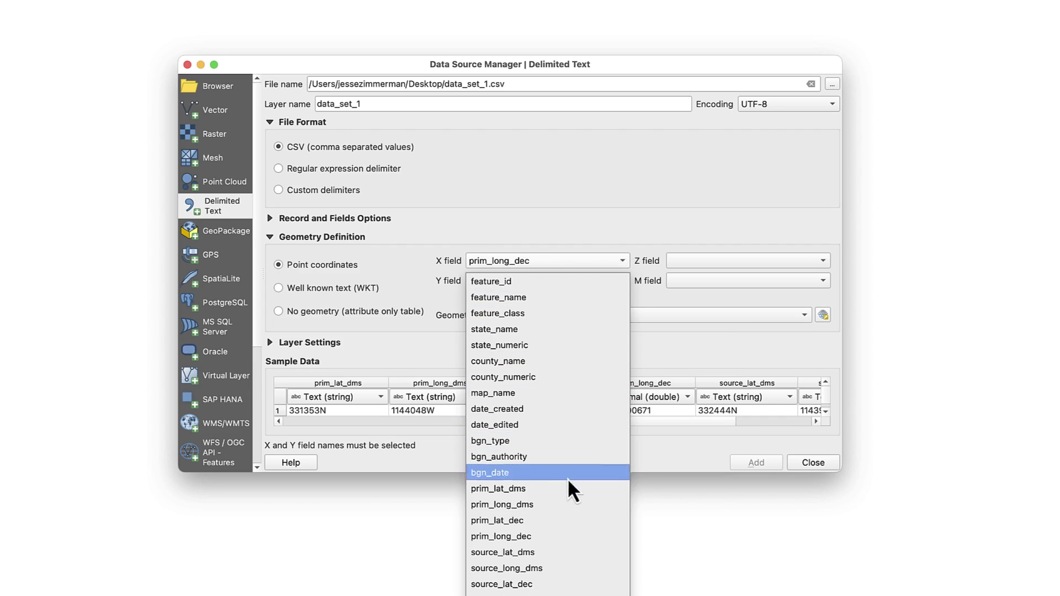
left_click(567, 521)
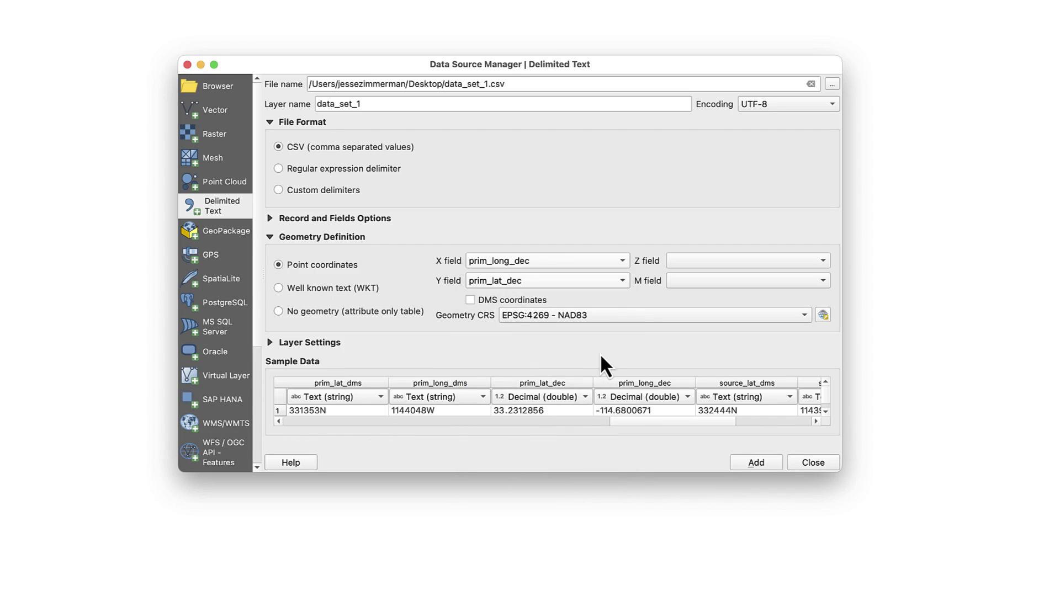
- Add data_set_1 as points, accepting the NAD83 to WGS 84 transformation, and frame California
left_click(752, 467)
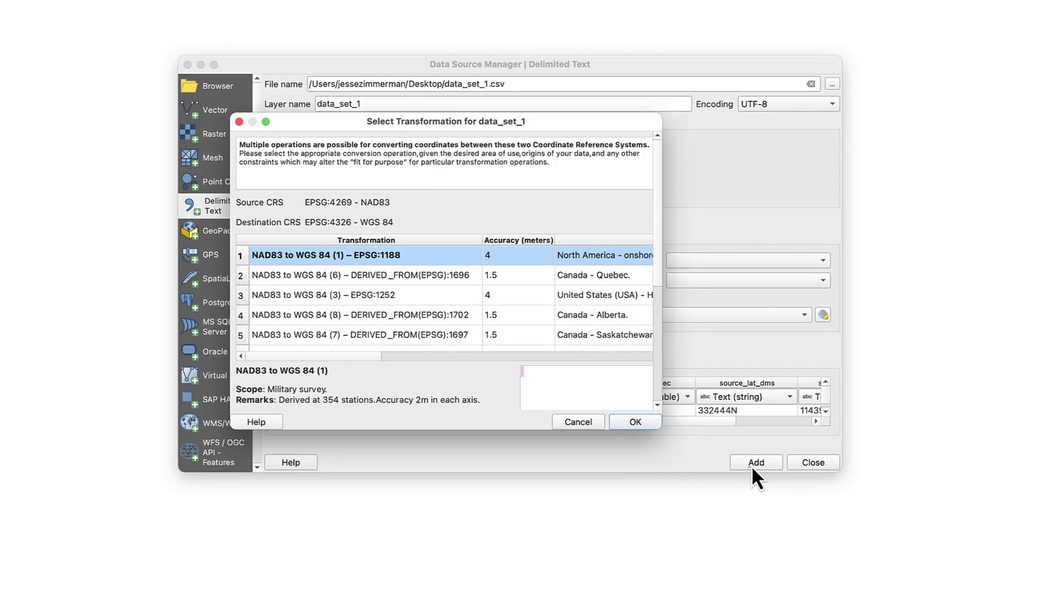
left_click(630, 423)
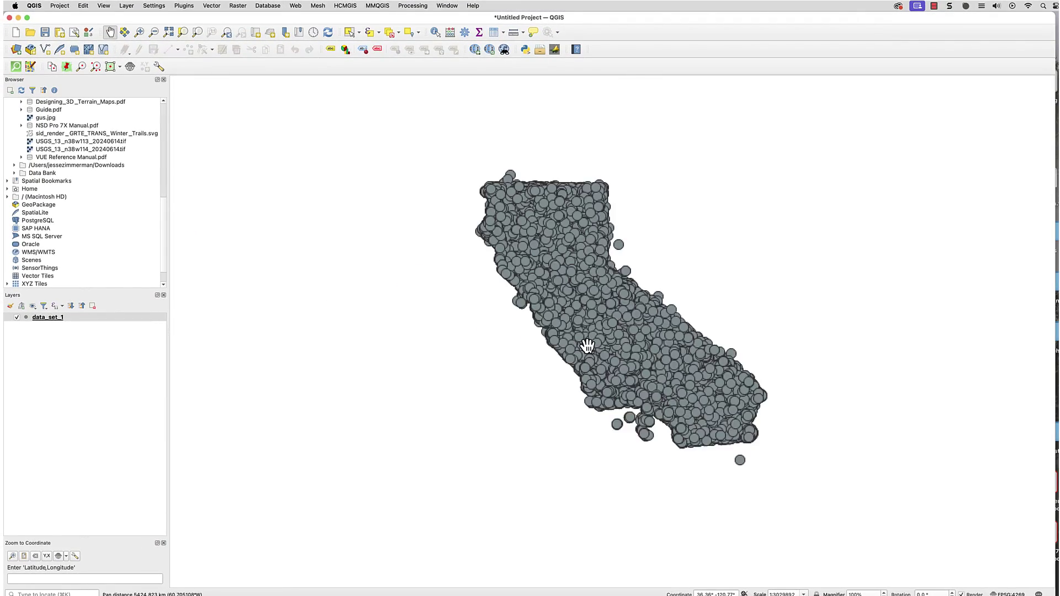
left_click_drag(722, 166, 686, 199)
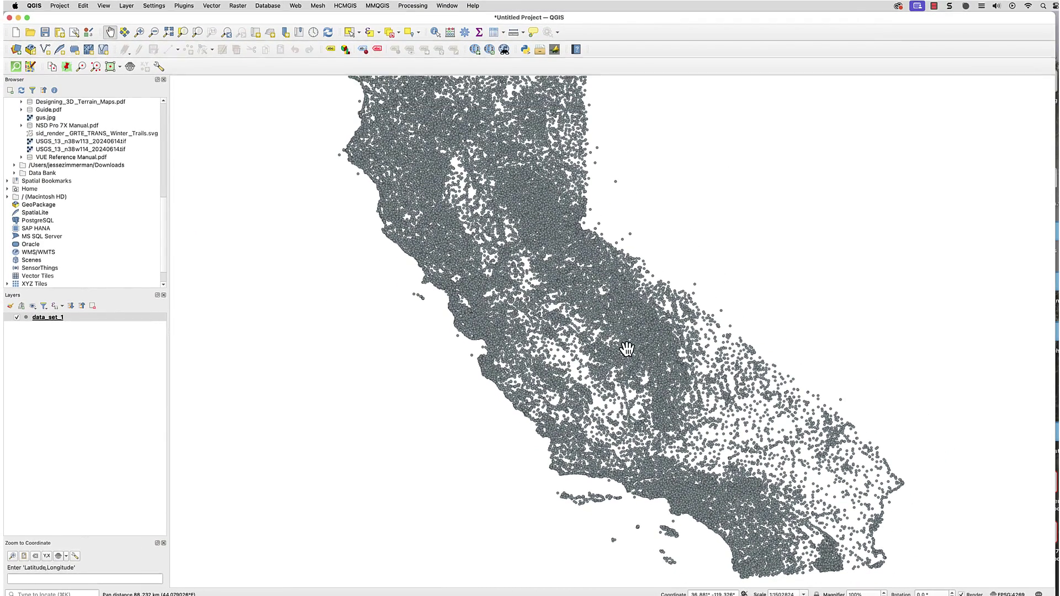
scroll(627, 349, "up", 1)
scroll(625, 348, "up", 1)
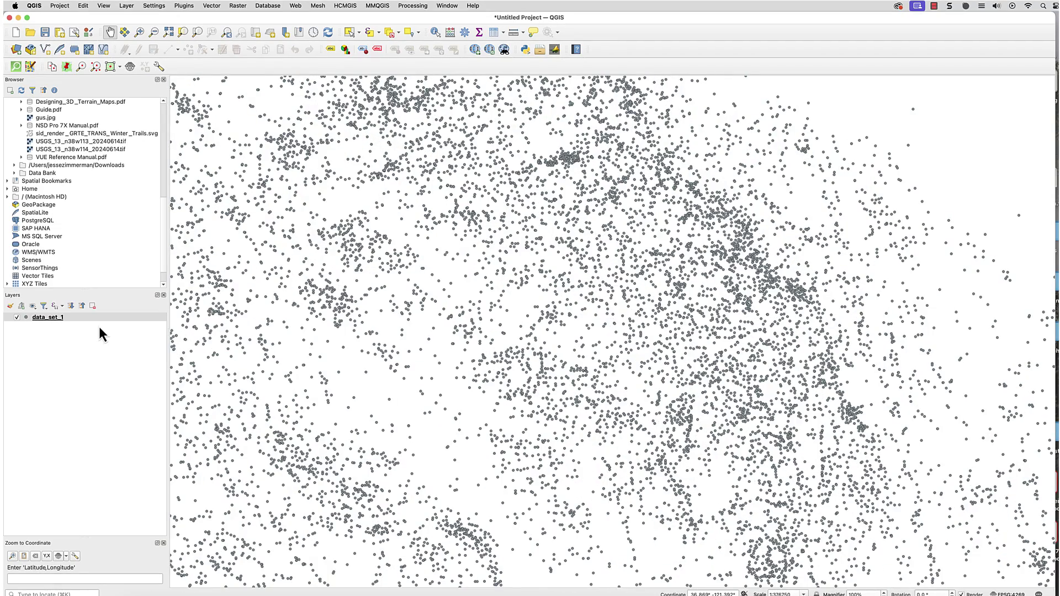
left_click(94, 317)
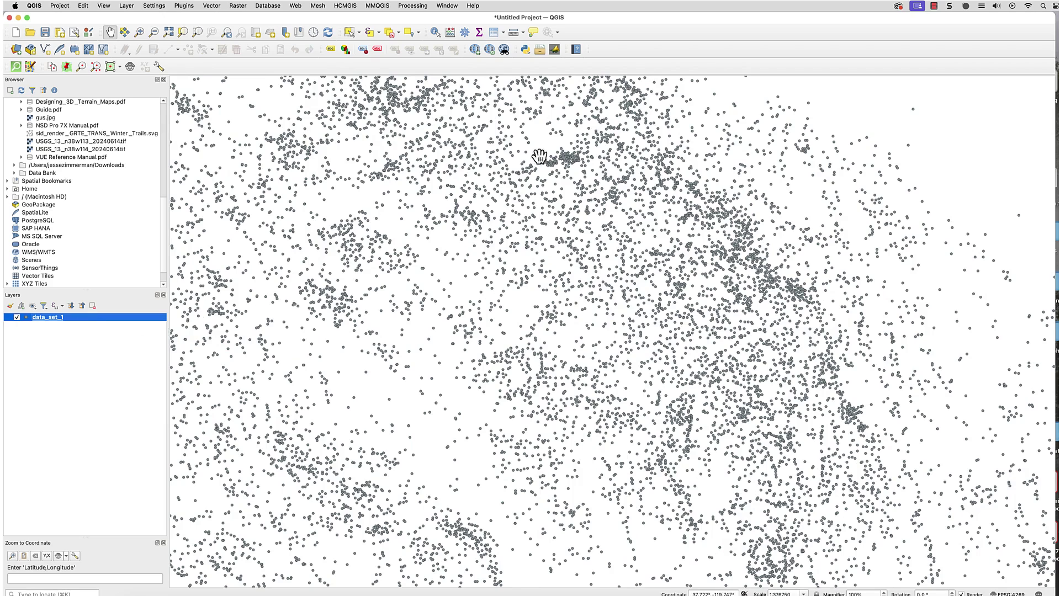
- Open the data_set_1 attribute table to review its 53,295 features
left_click(494, 34)
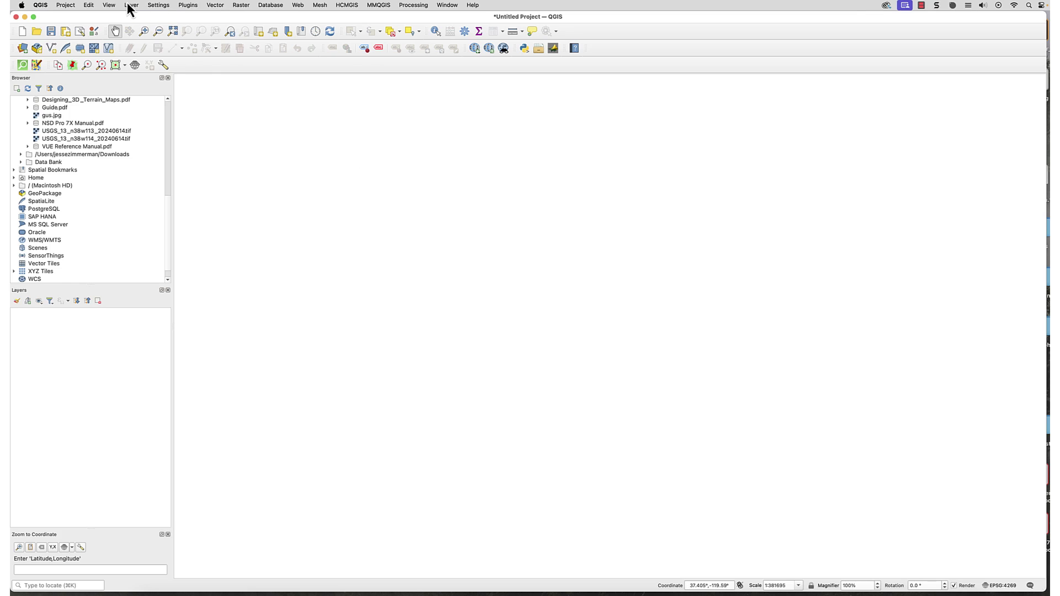
- Load DomesticNames_CA.txt into the Delimited Text dialog with a custom '|' delimiter
left_click(127, 2)
mouse_move(151, 40)
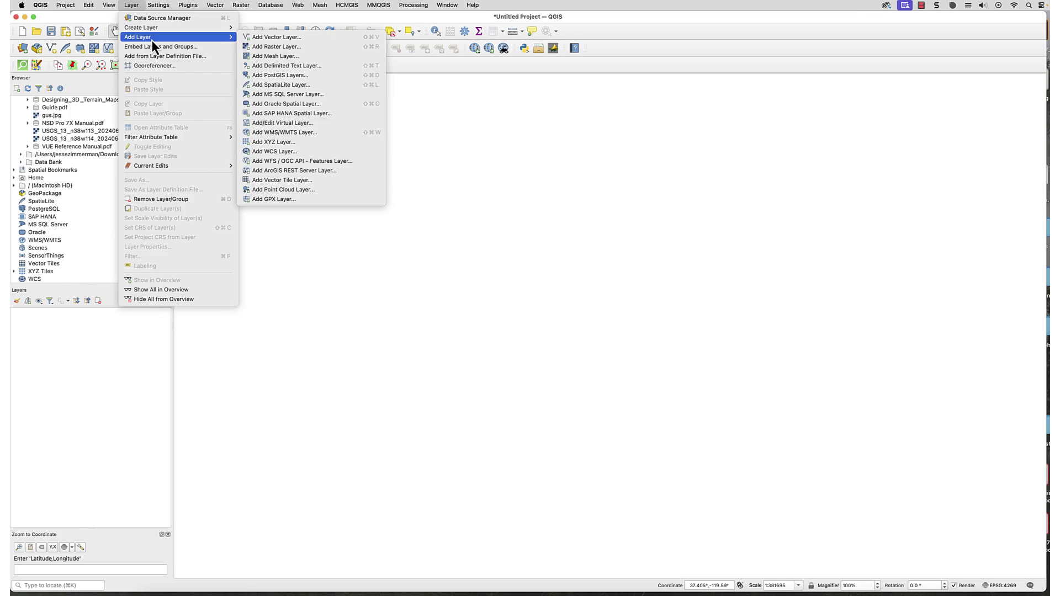
left_click(321, 68)
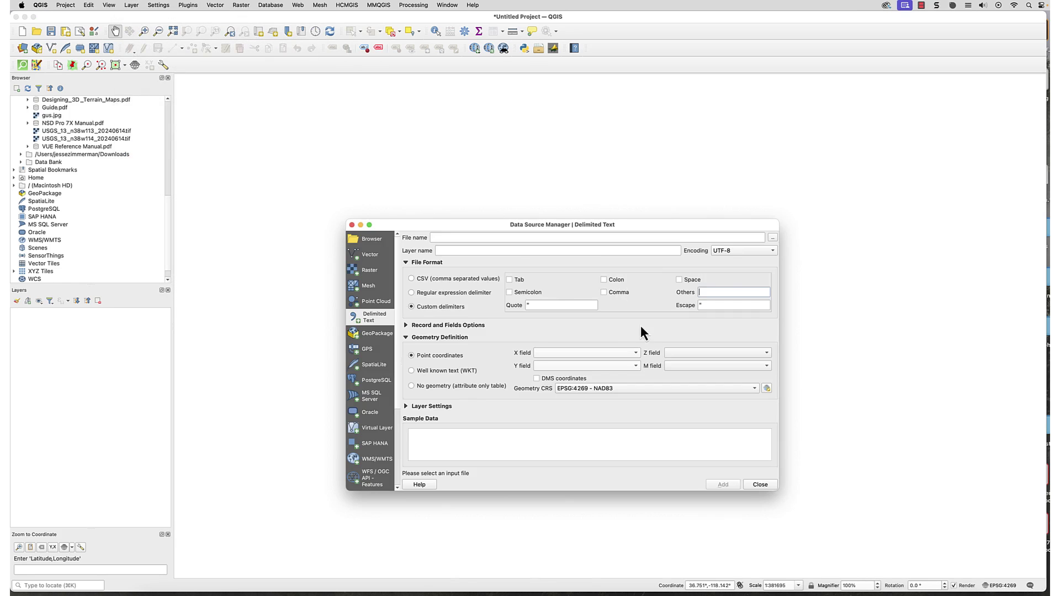
left_click(772, 238)
double_click(504, 150)
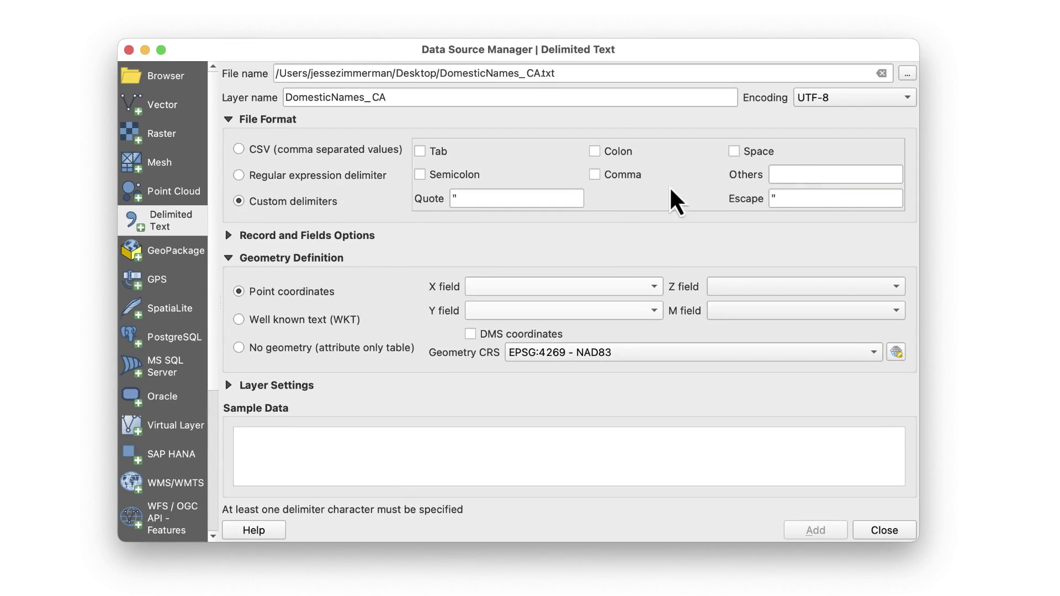
left_click(794, 174)
type("|")
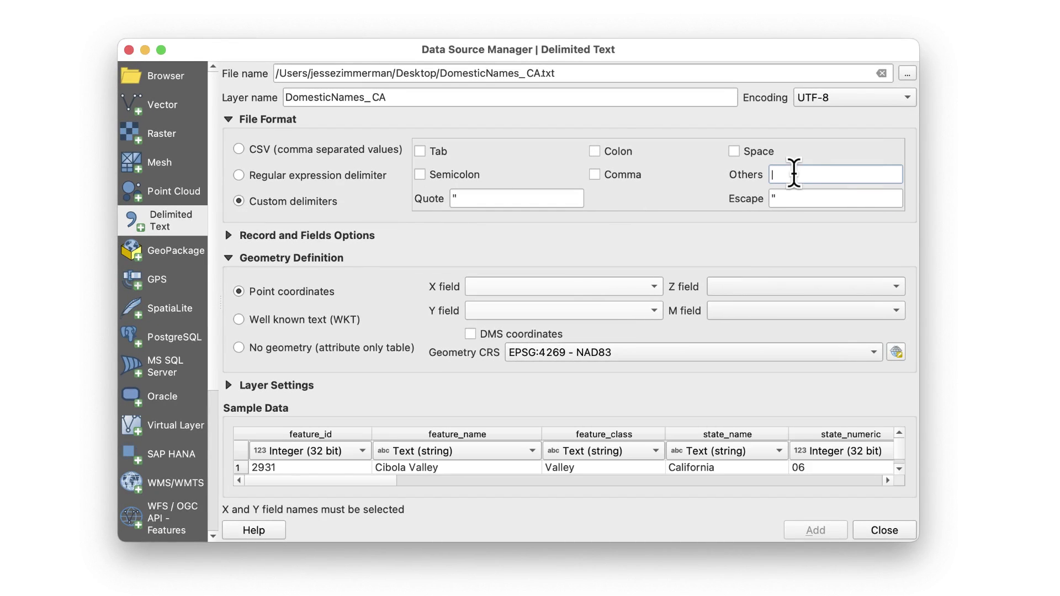
left_click_drag(392, 480, 771, 490)
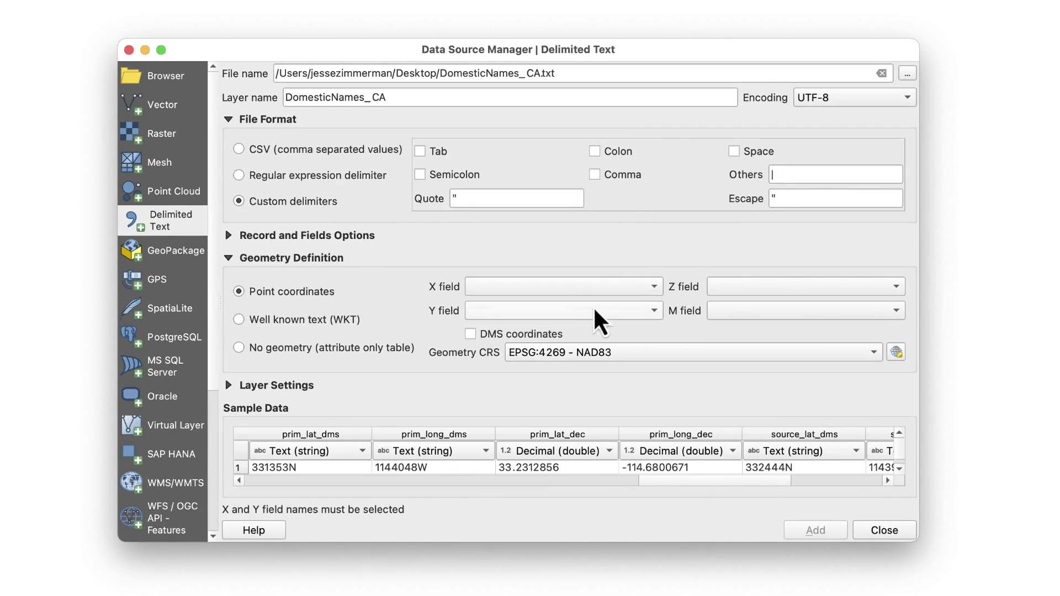
- Use prim_long_dec for X and prim_lat_dec for Y, then add the layer
left_click(586, 286)
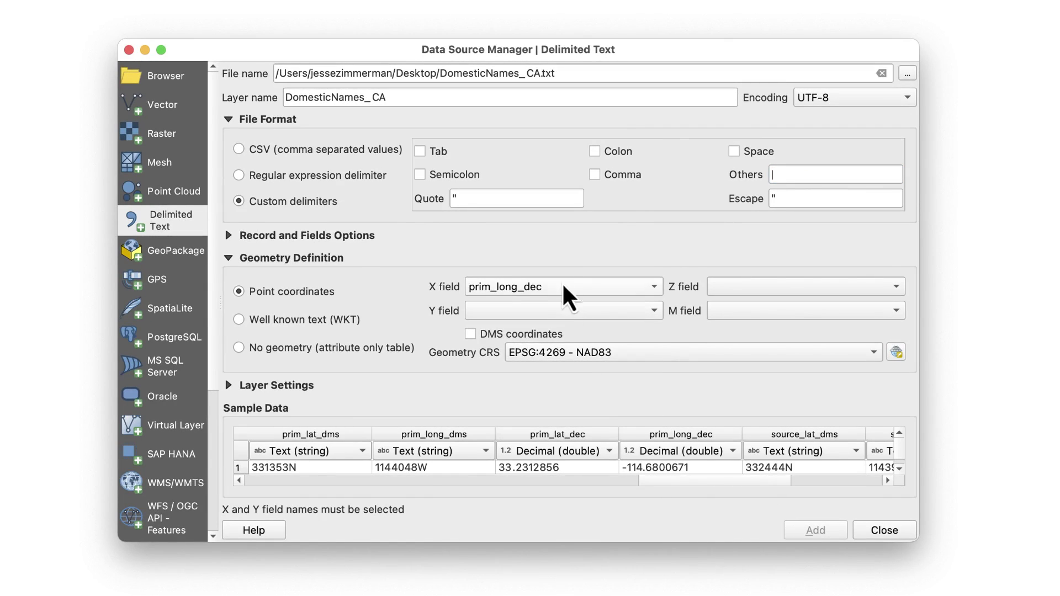
left_click(563, 311)
left_click(545, 531)
left_click(816, 530)
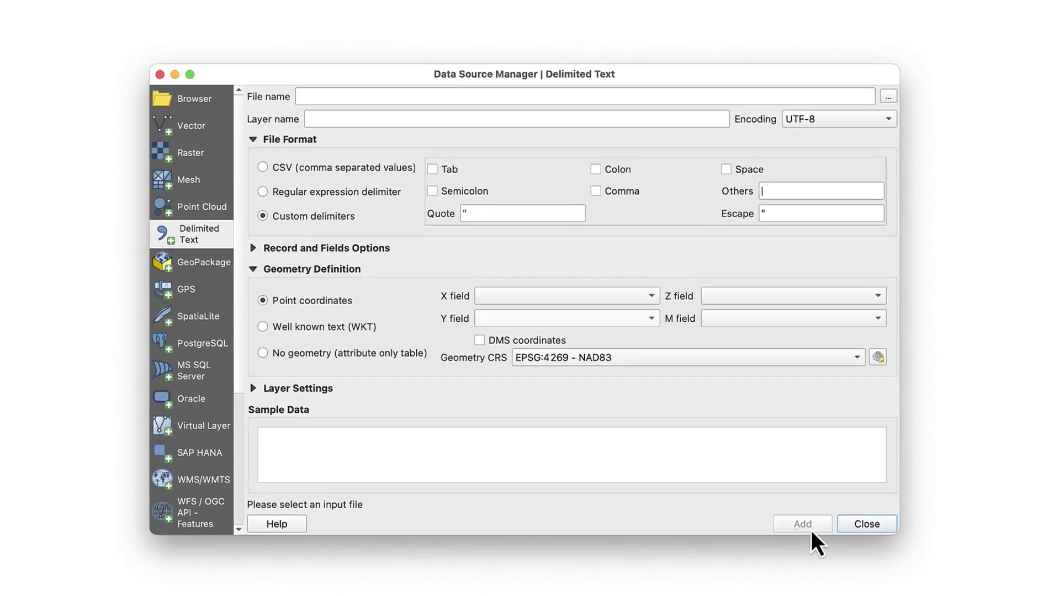
left_click(867, 525)
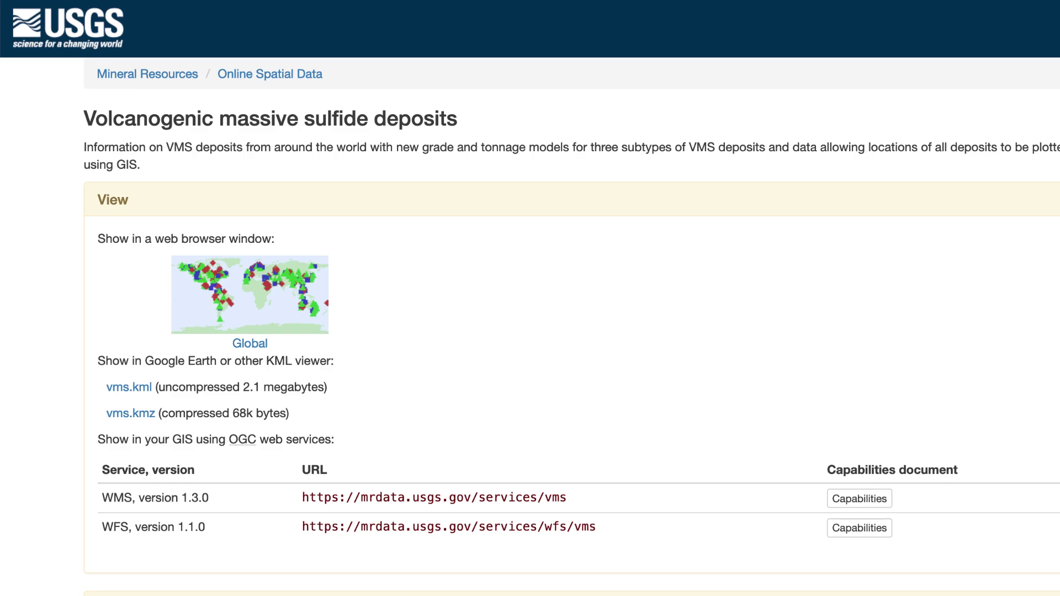
- Scroll down the USGS VMS deposits page to its download files
scroll(530, 298, "down", 5)
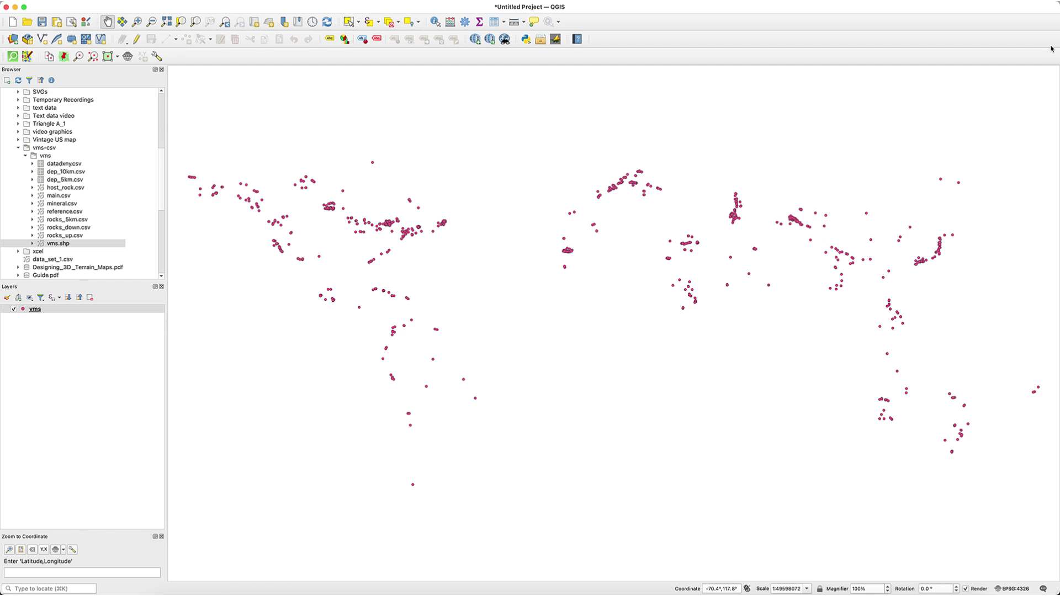
- Open the vms layer's attribute table listing 1090 features with REC_ID, DEPNAME and URL columns
key("F6")
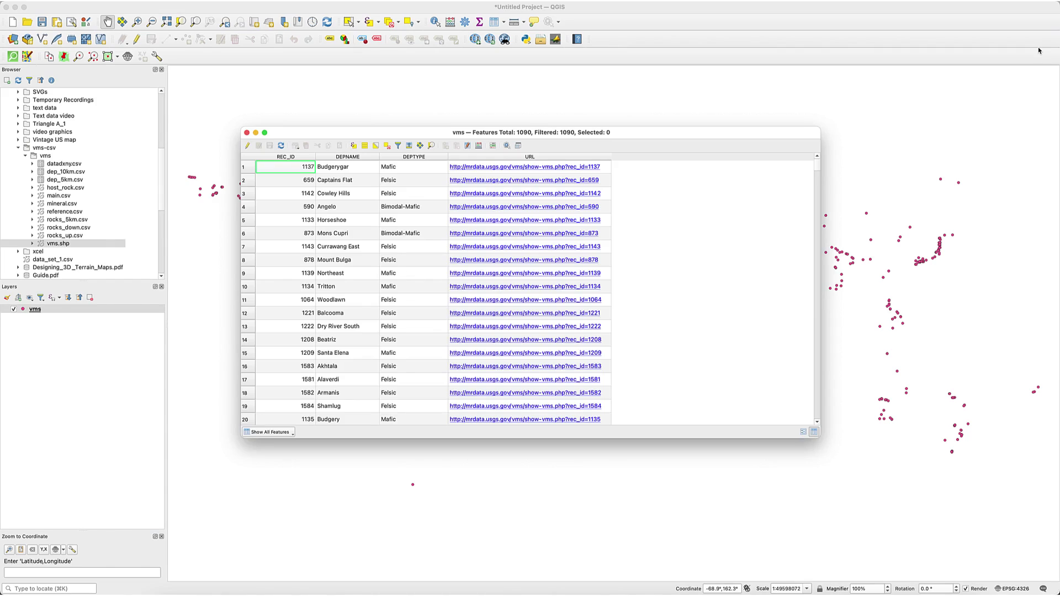